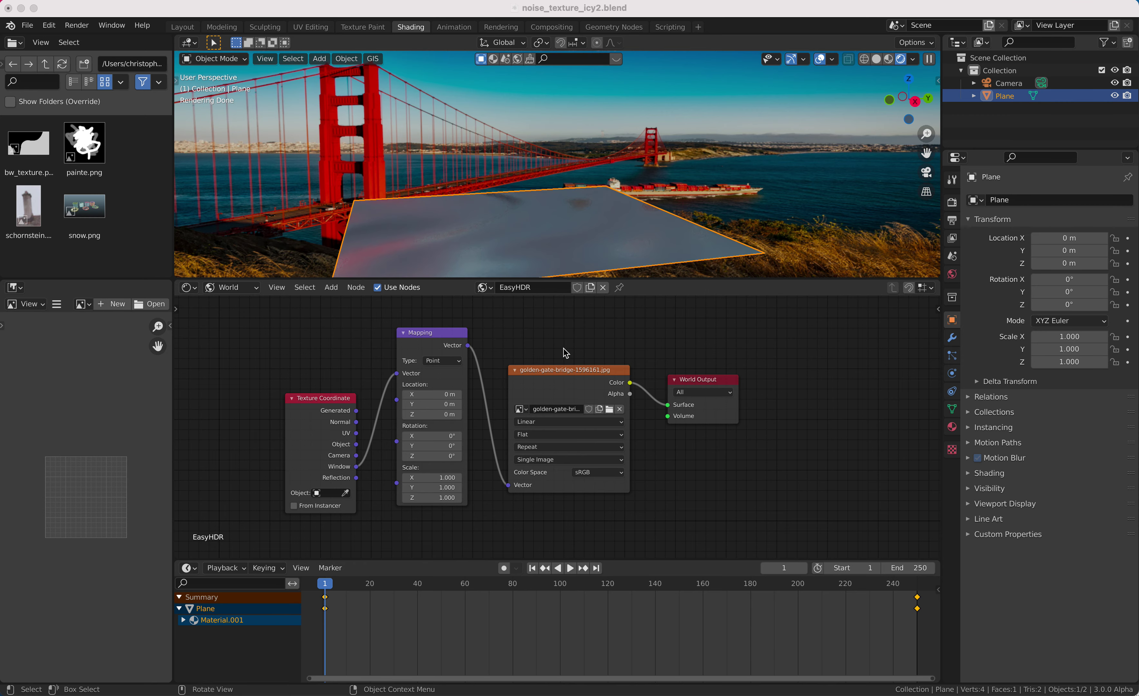
Play the animation briefly in the viewport to examine the plane's changing reflection as rendered with Cycles.
scroll(563, 347, left, 2)
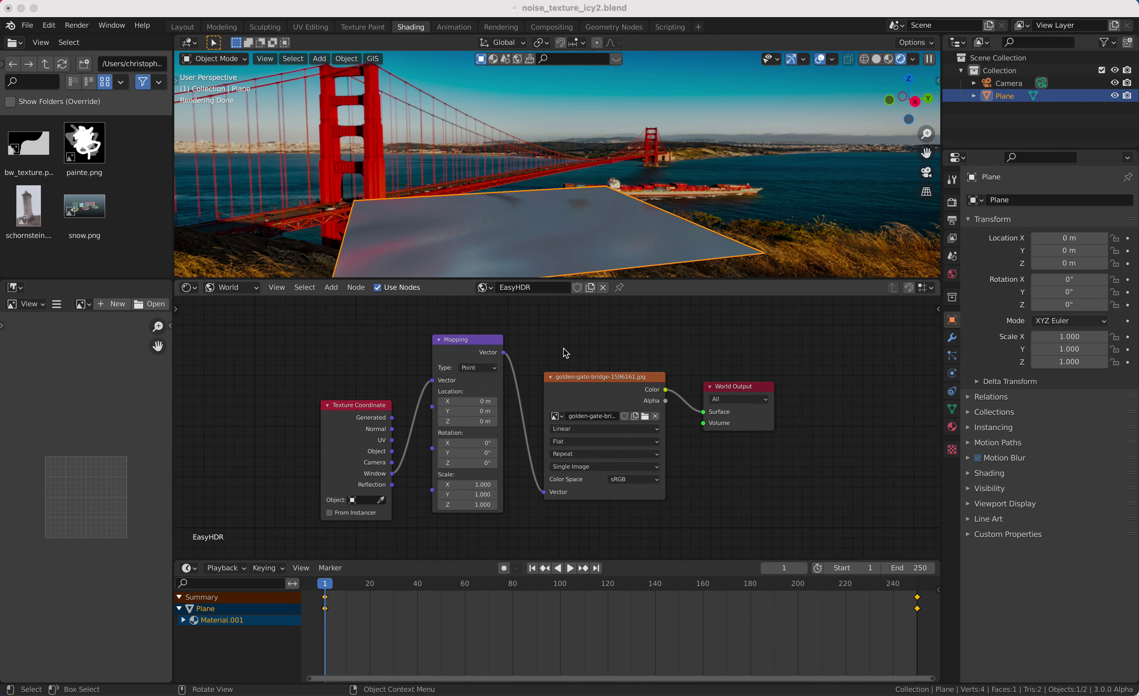
scroll(563, 348, right, 2)
scroll(564, 348, left, 1)
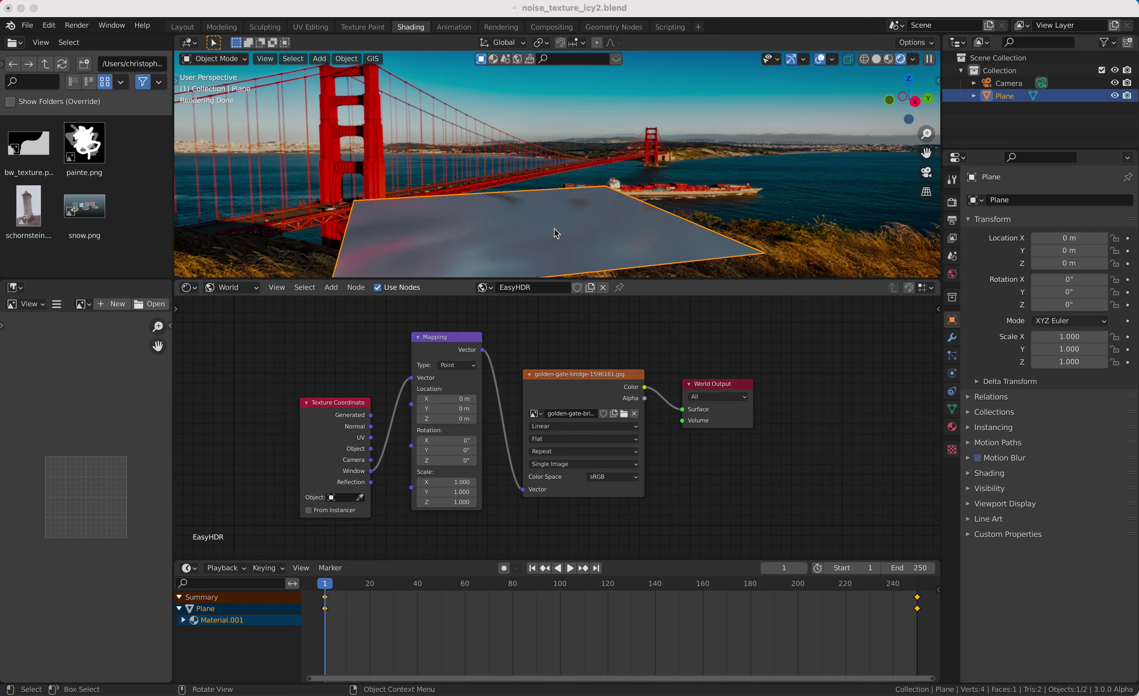
scroll(554, 229, up, 2)
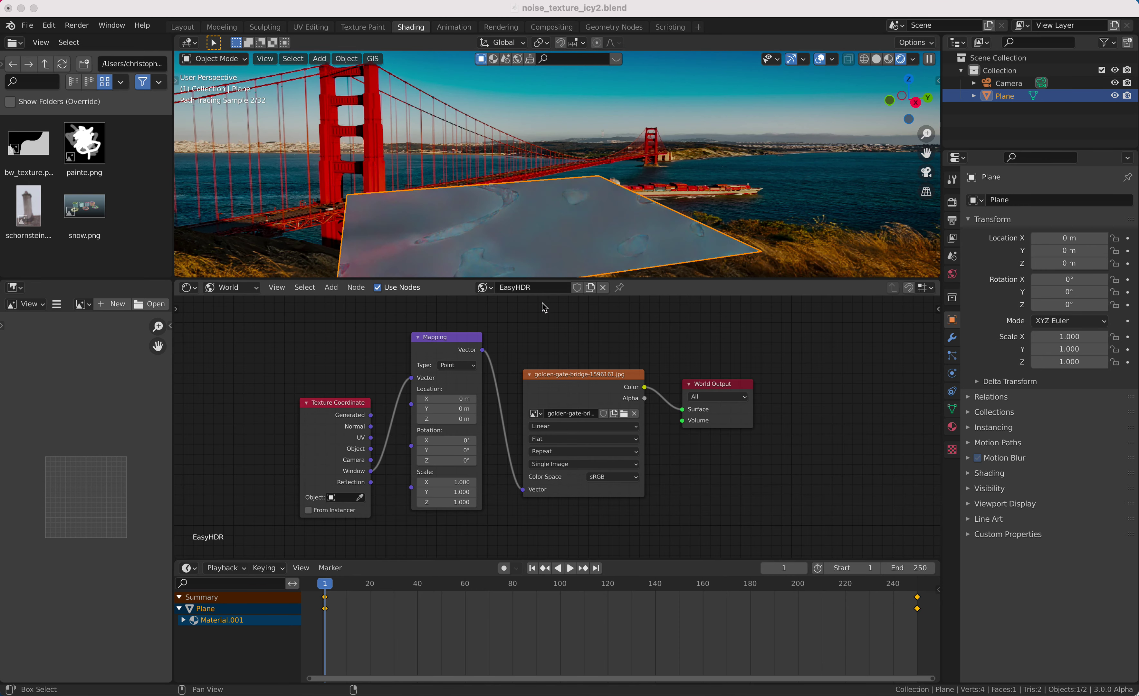
click(545, 333)
key(space)
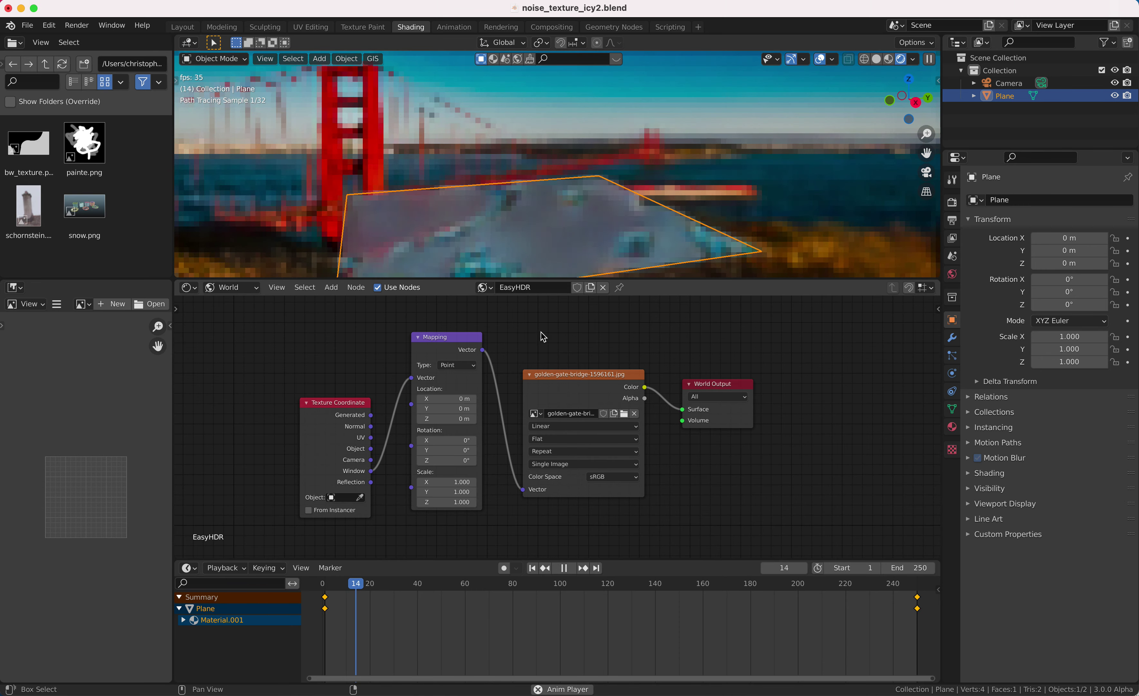
key(space)
Change the render engine to Eevee and play part of the animation to check the plane's reflection.
click(952, 179)
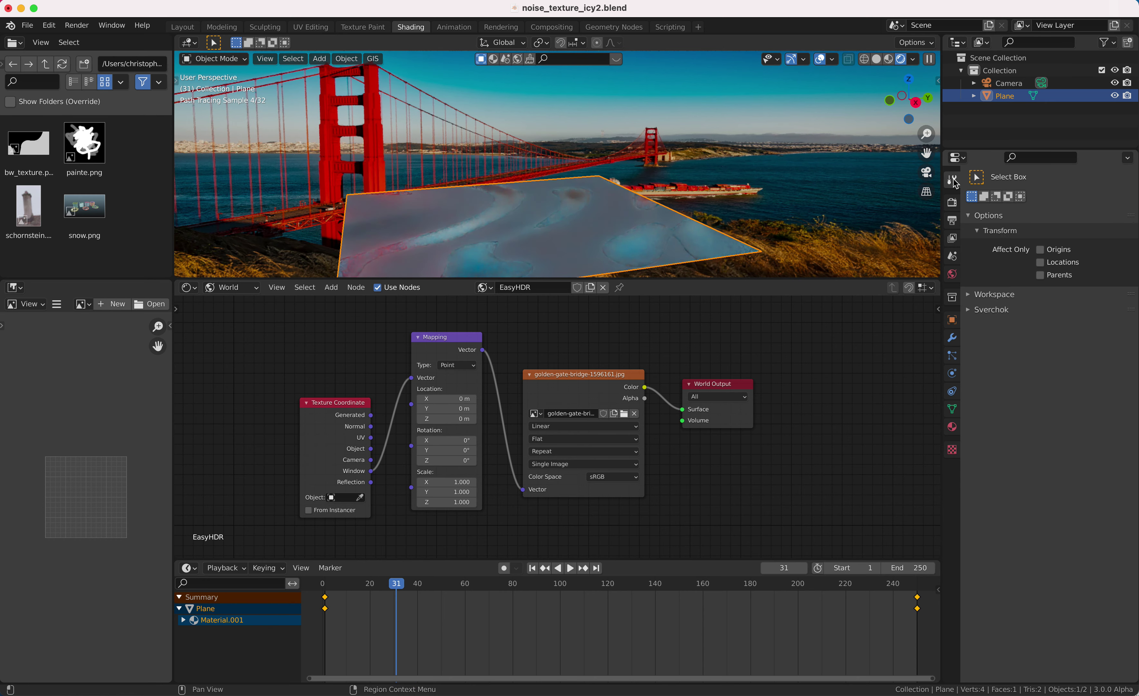
click(951, 204)
click(1054, 201)
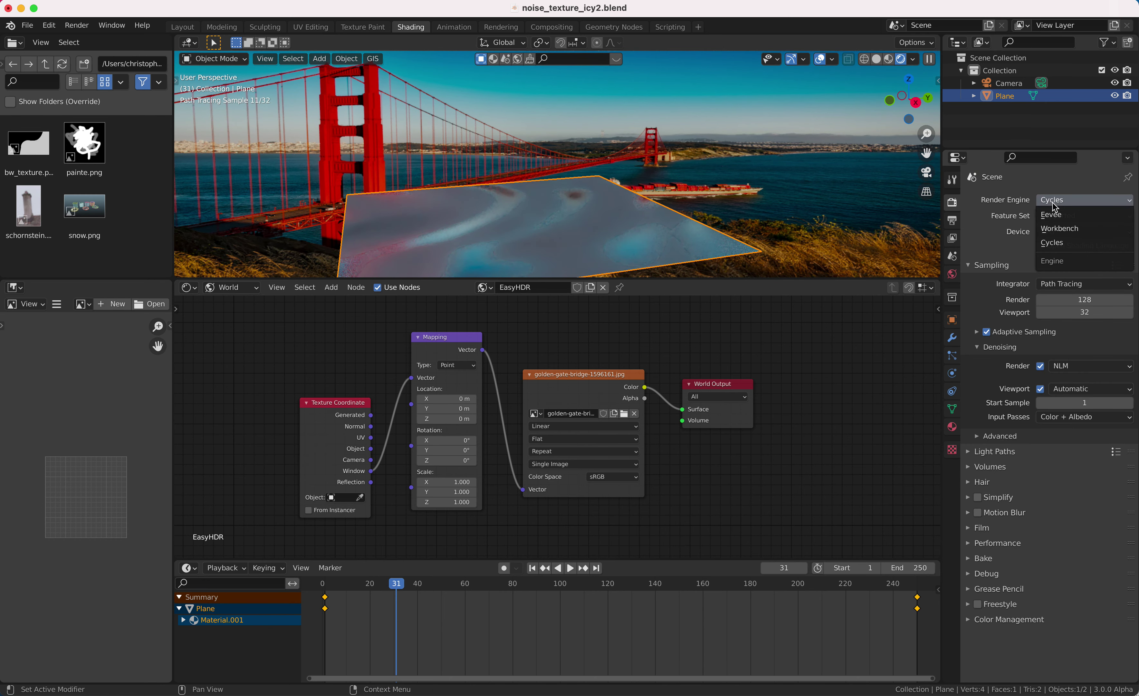
click(1056, 216)
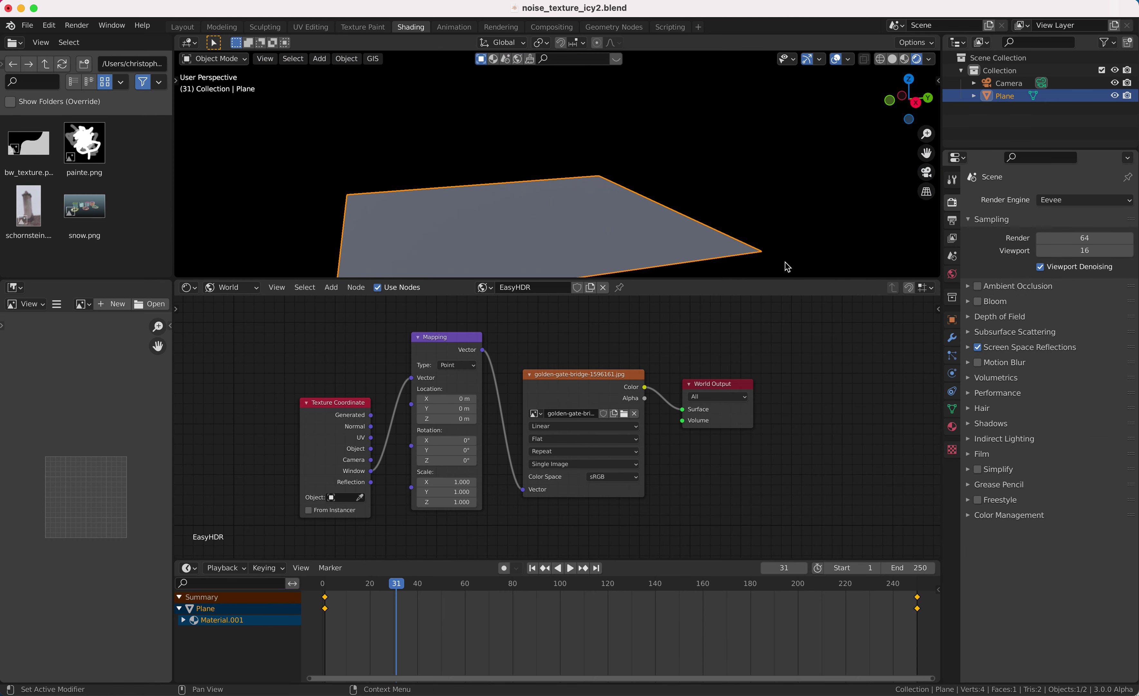
key(space)
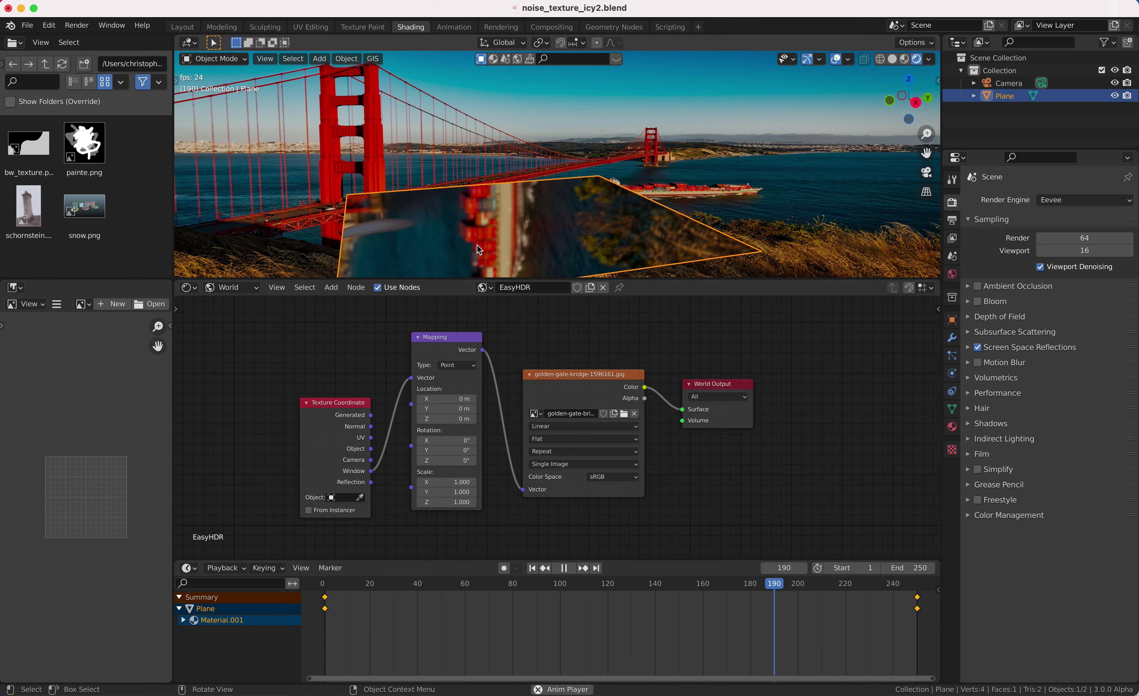
key(space)
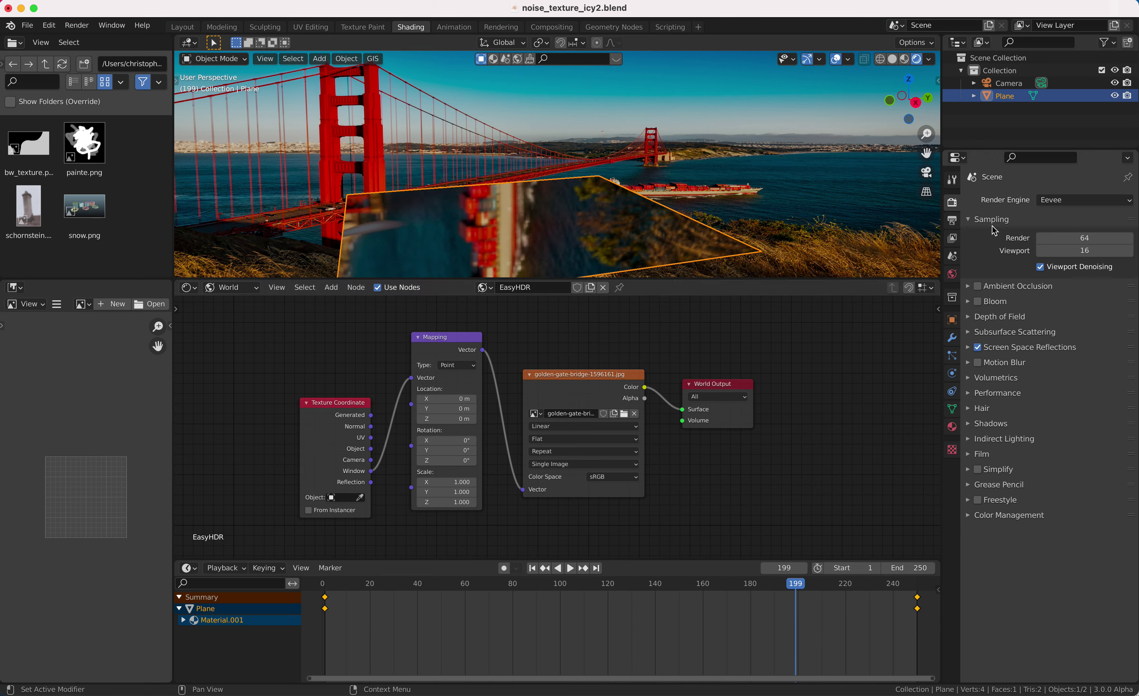
Switch the render engine to Cycles to compare the plane's reflection at the same frame, and return to Eevee.
click(1055, 201)
click(1052, 242)
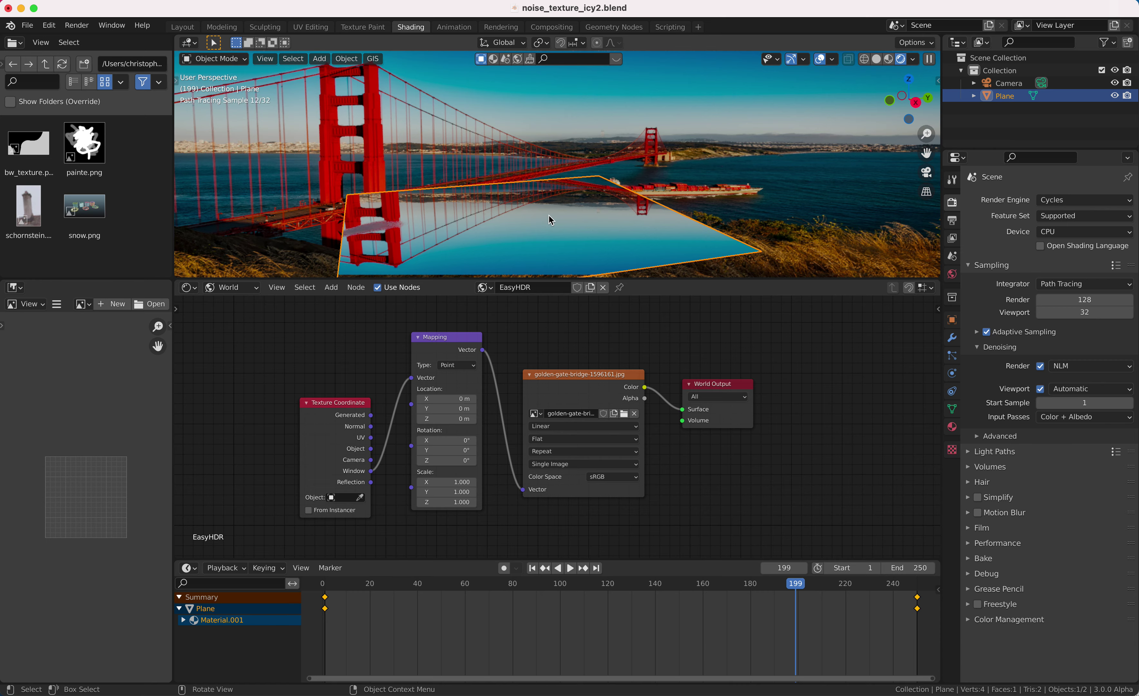
click(1068, 201)
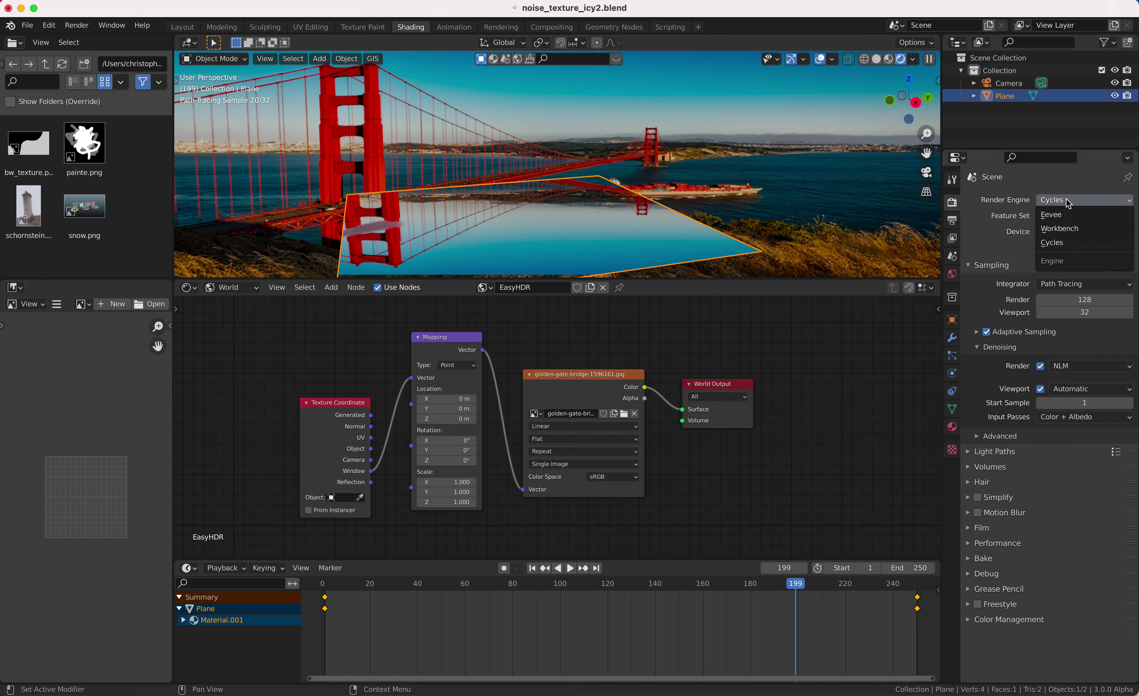
click(1052, 214)
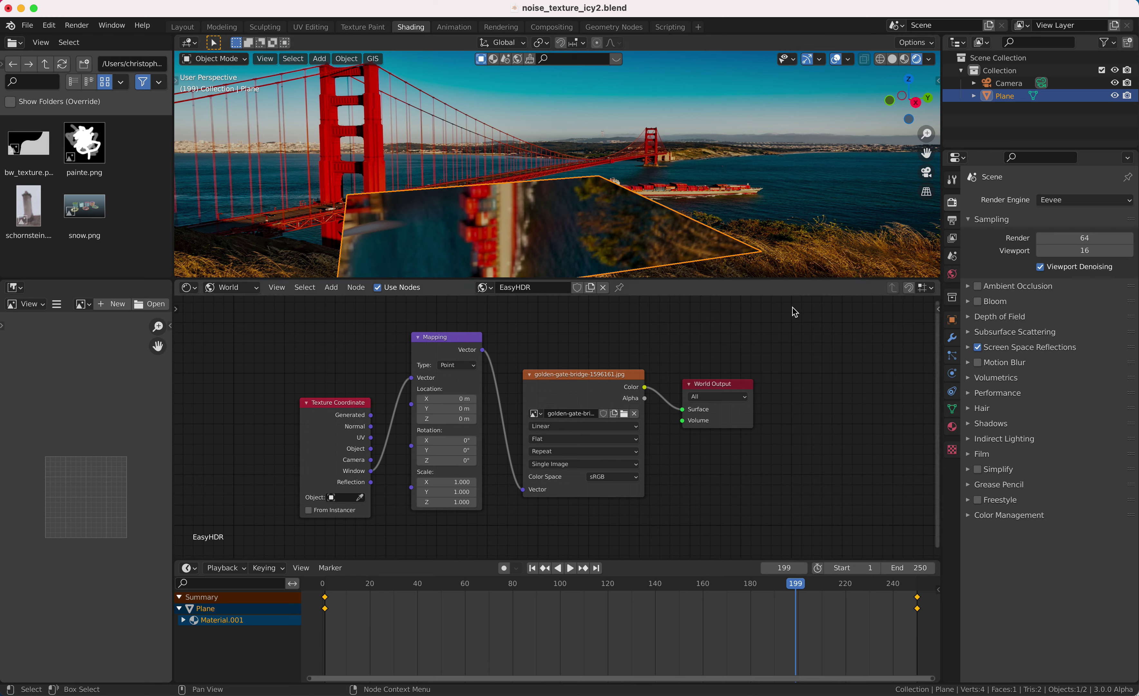
Start the animation playback and slightly widen the golden-gate-bridge-1596161.jpg texture node in the world shader.
key(space)
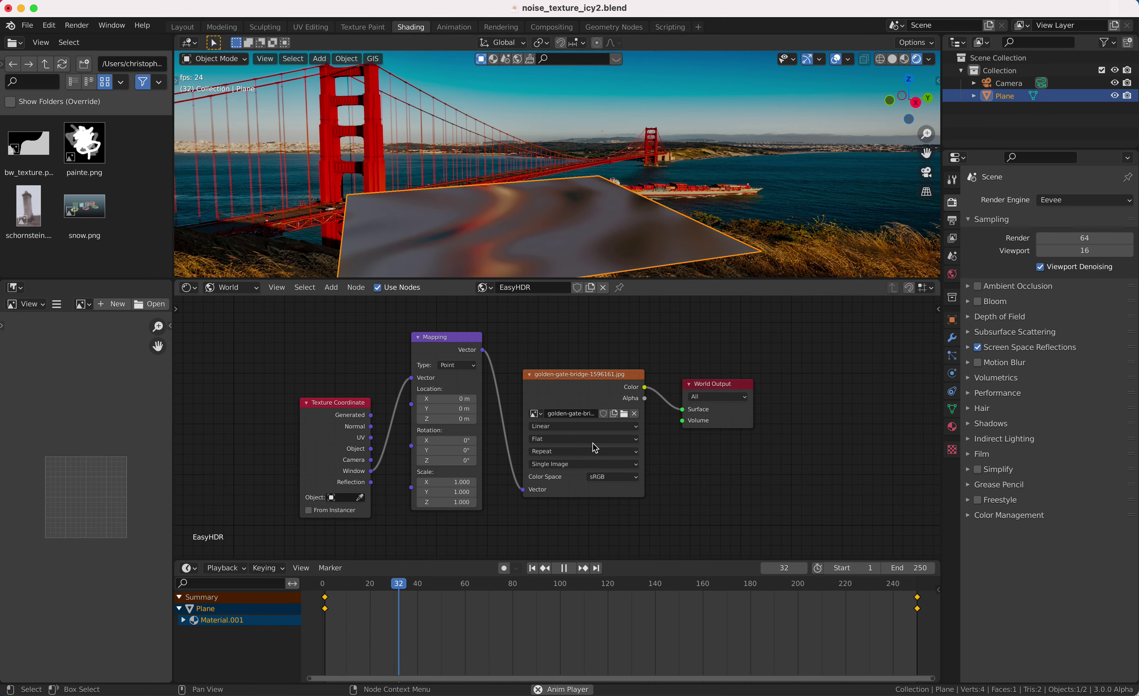
scroll(594, 446, up, 5)
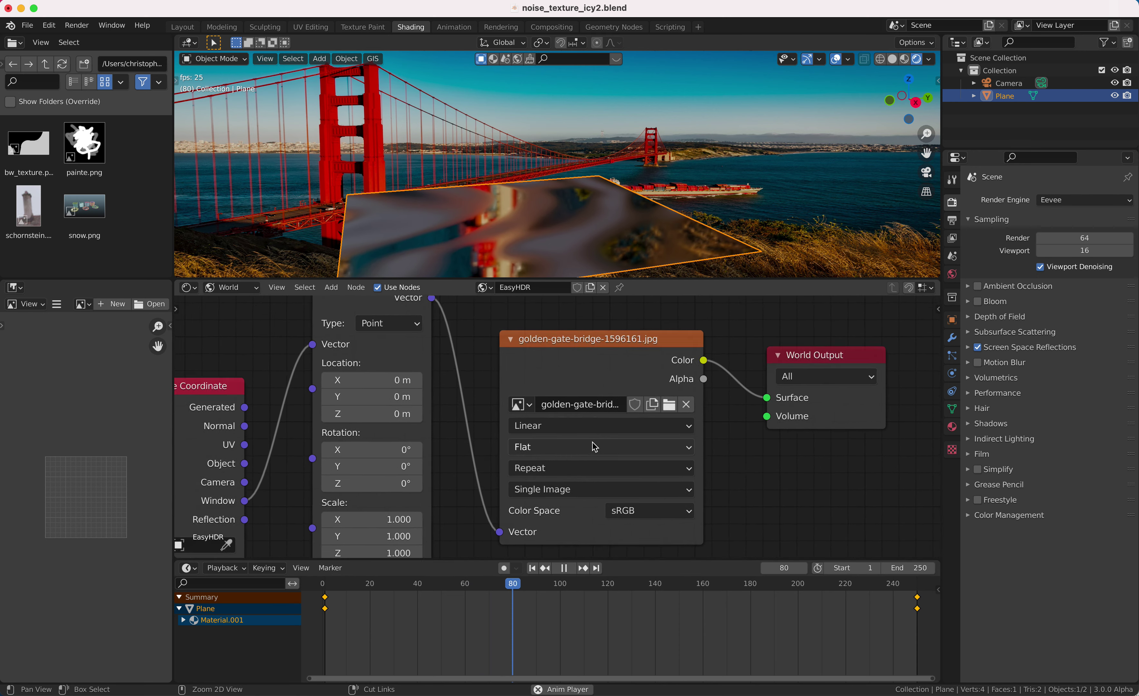
scroll(611, 388, down, 3)
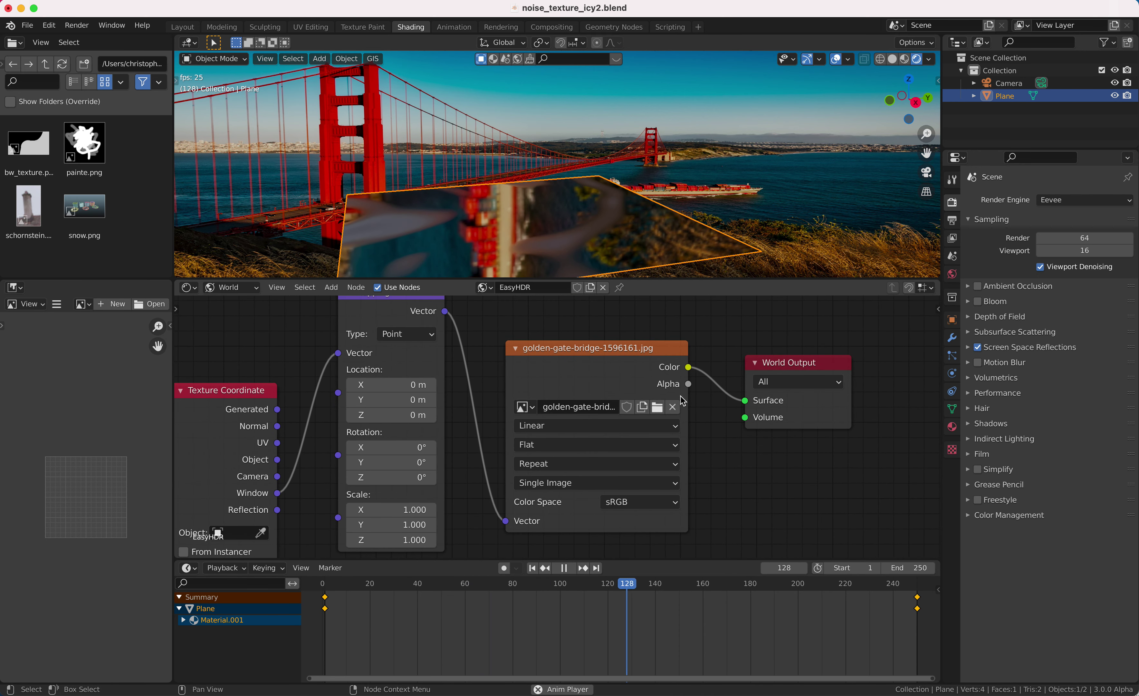
drag(691, 411, 710, 412)
scroll(710, 412, up, 2)
scroll(710, 412, down, 3)
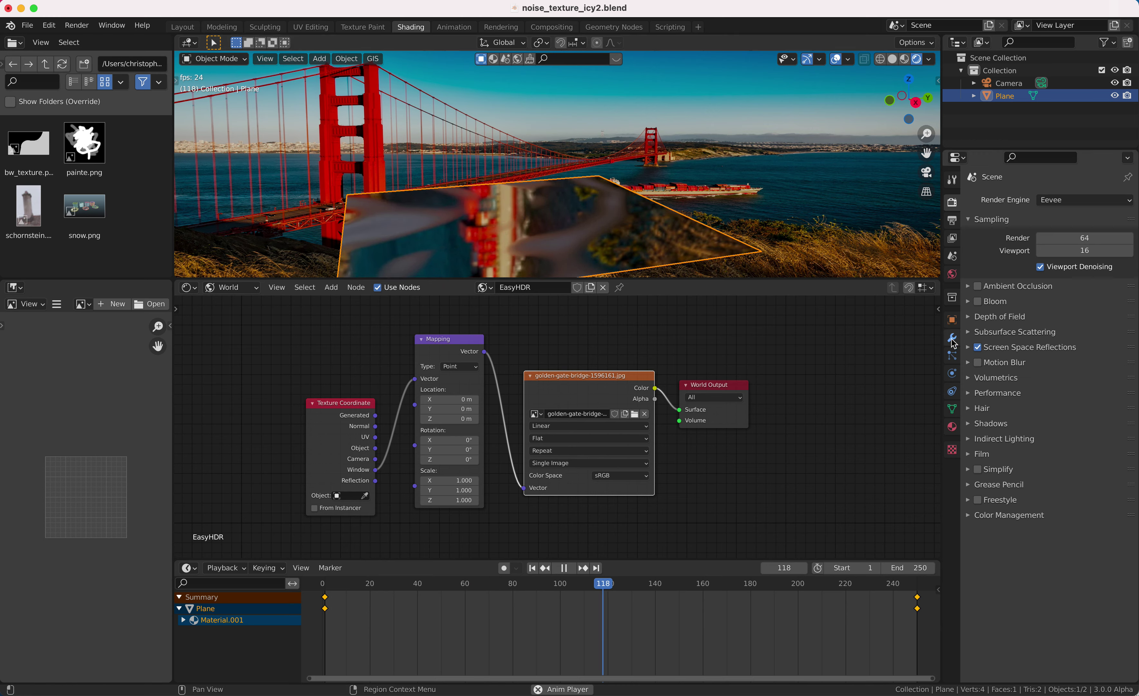
Switch the shader editor from World to Object to show the plane's Material.001 nodes, and stop the animation playback.
click(951, 321)
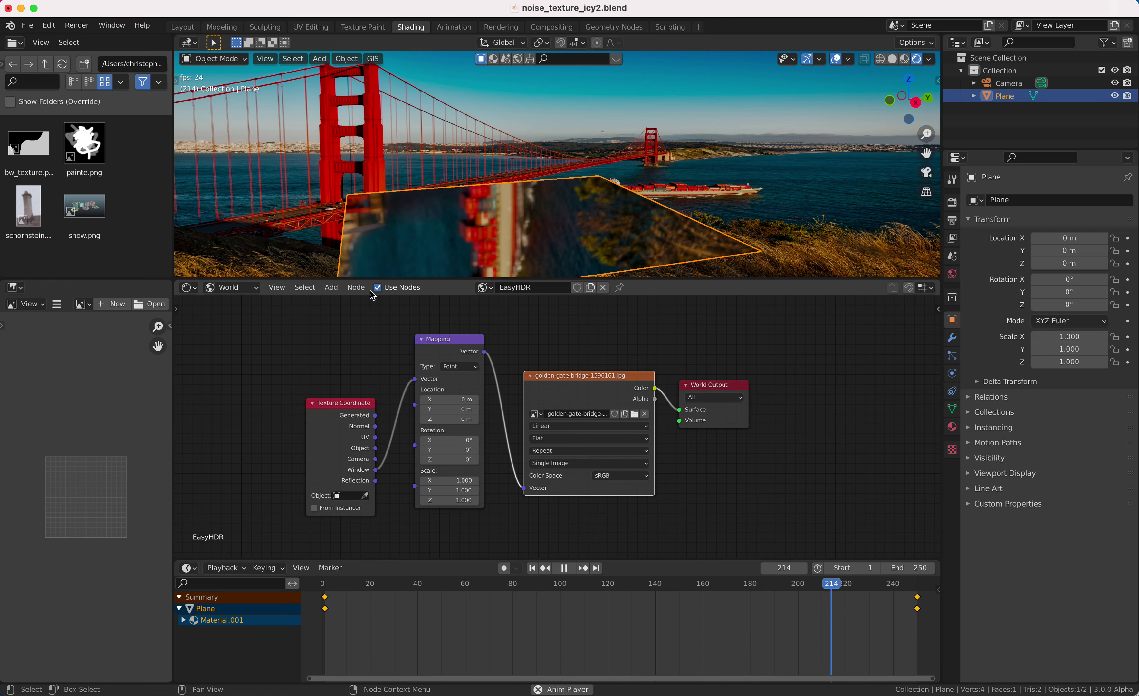
click(491, 288)
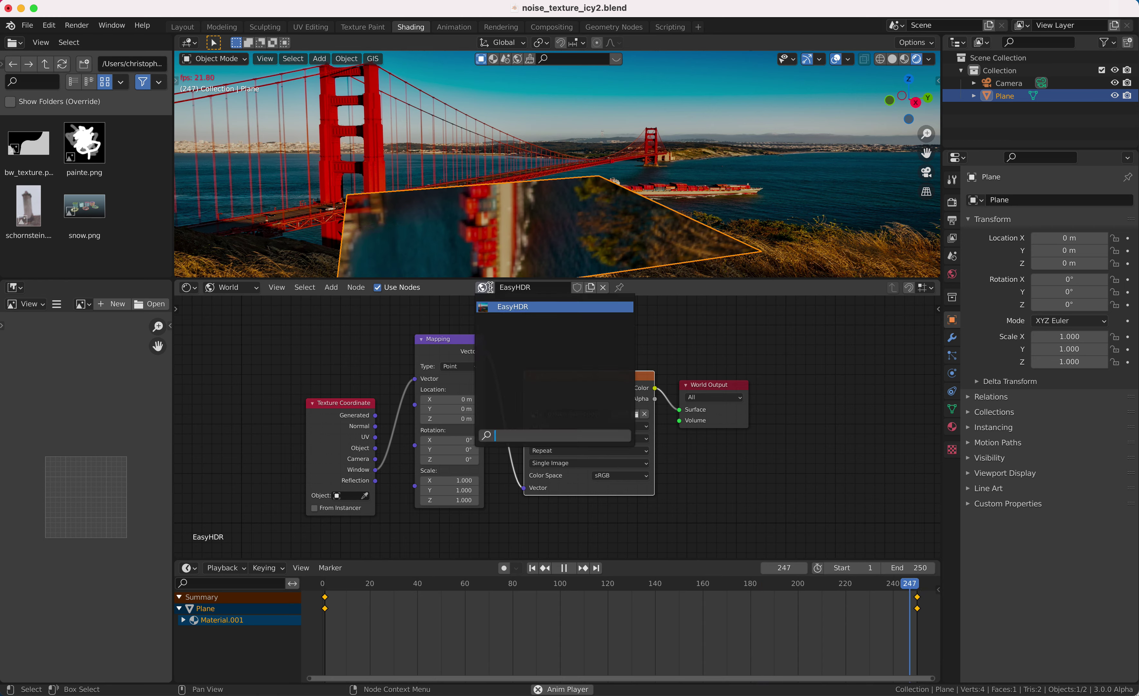
click(238, 292)
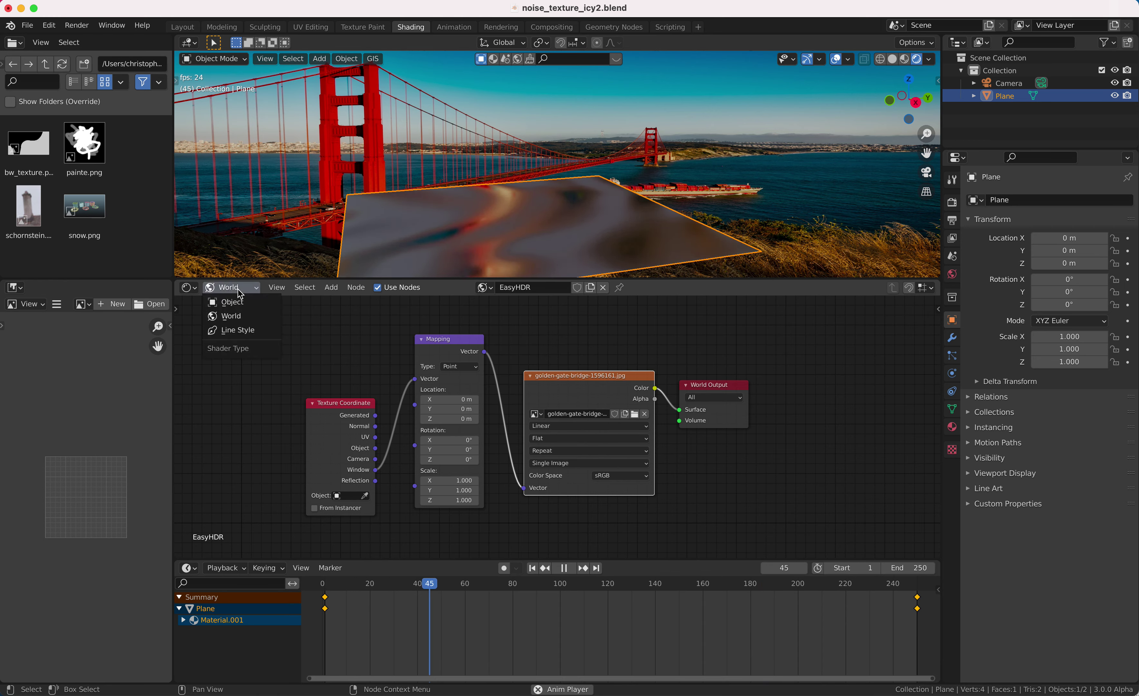
click(247, 302)
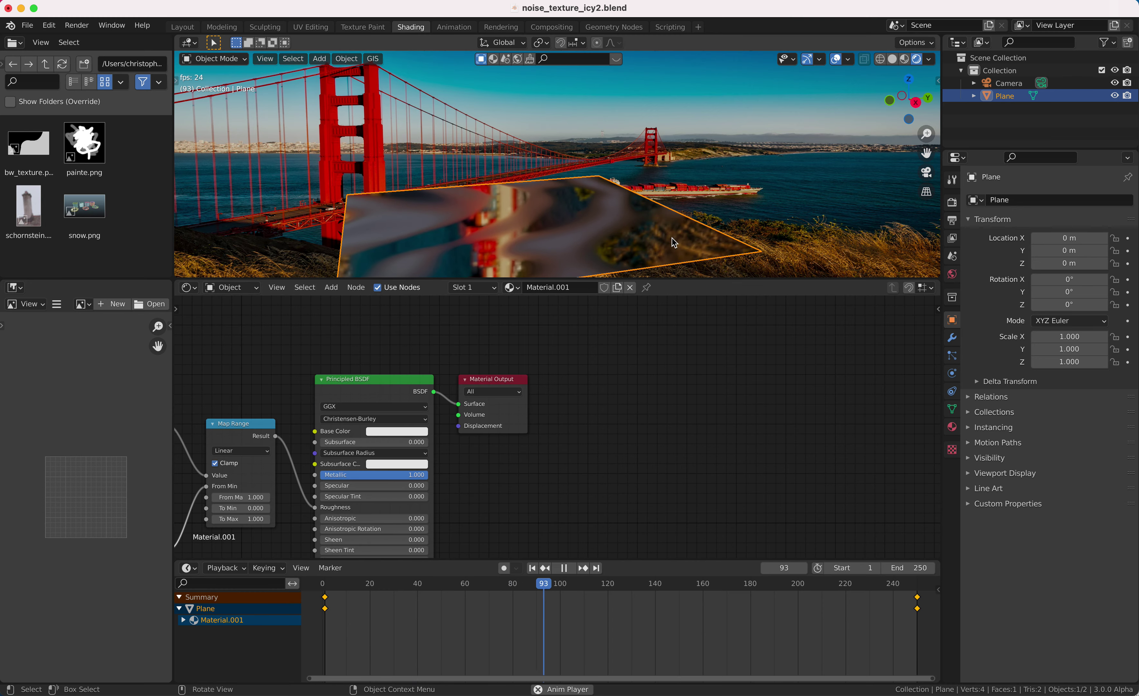
scroll(569, 413, left, 5)
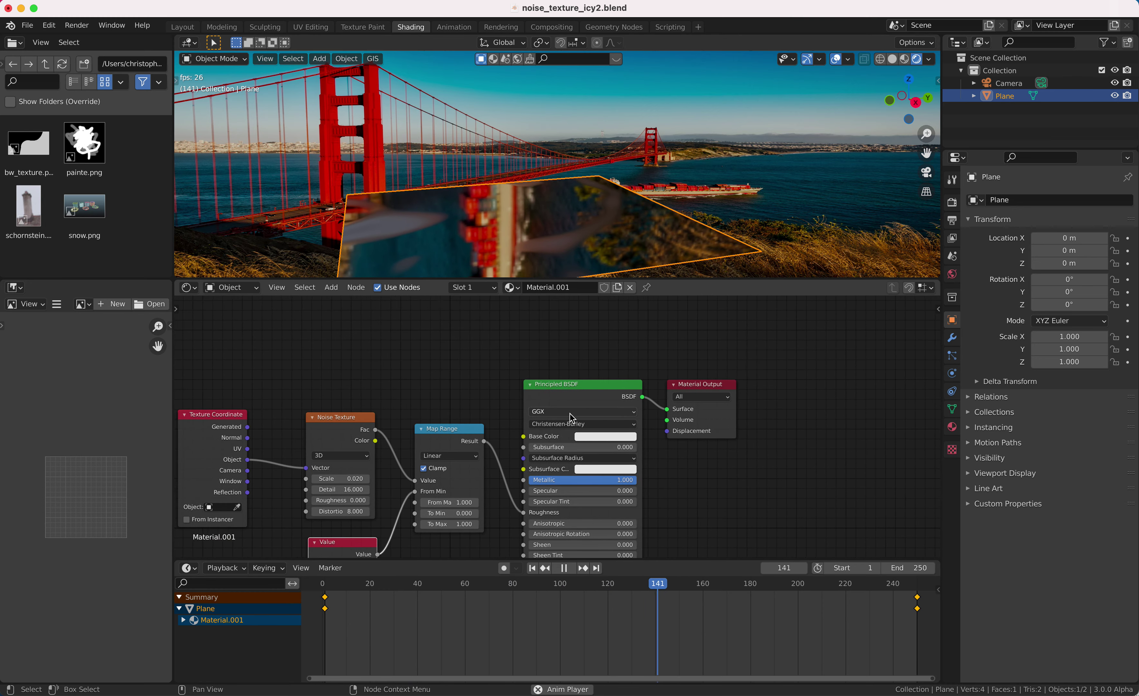
scroll(570, 415, right, 4)
scroll(570, 414, left, 2)
ctrl+scroll(570, 414, up, 2)
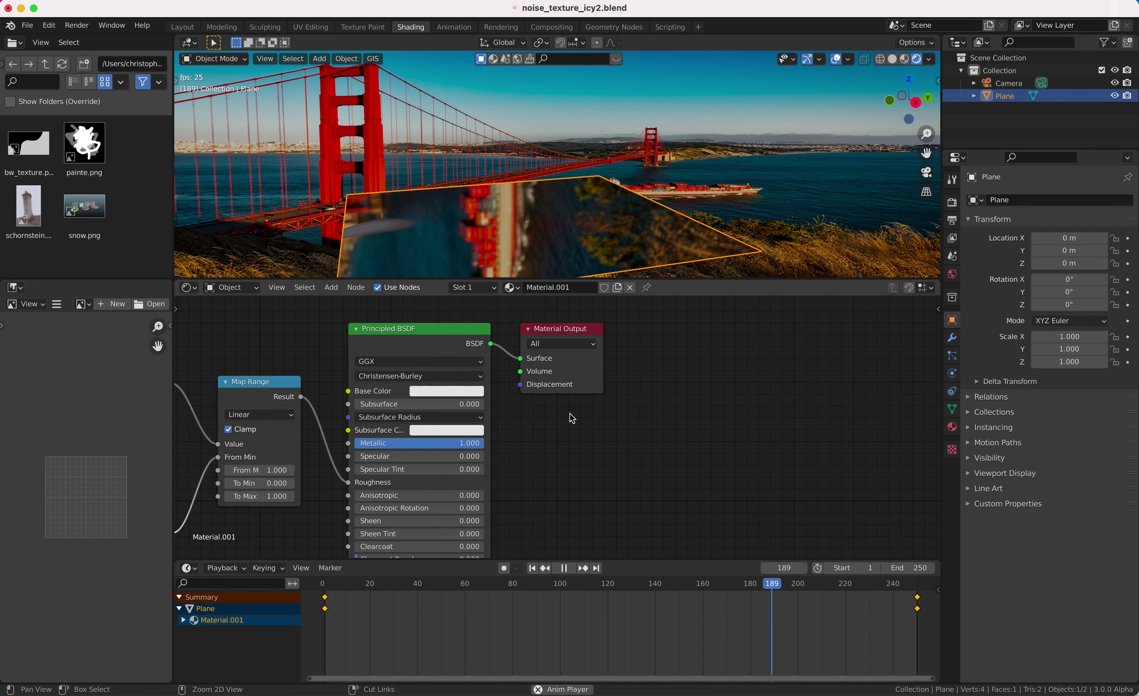
ctrl+scroll(570, 414, up, 1)
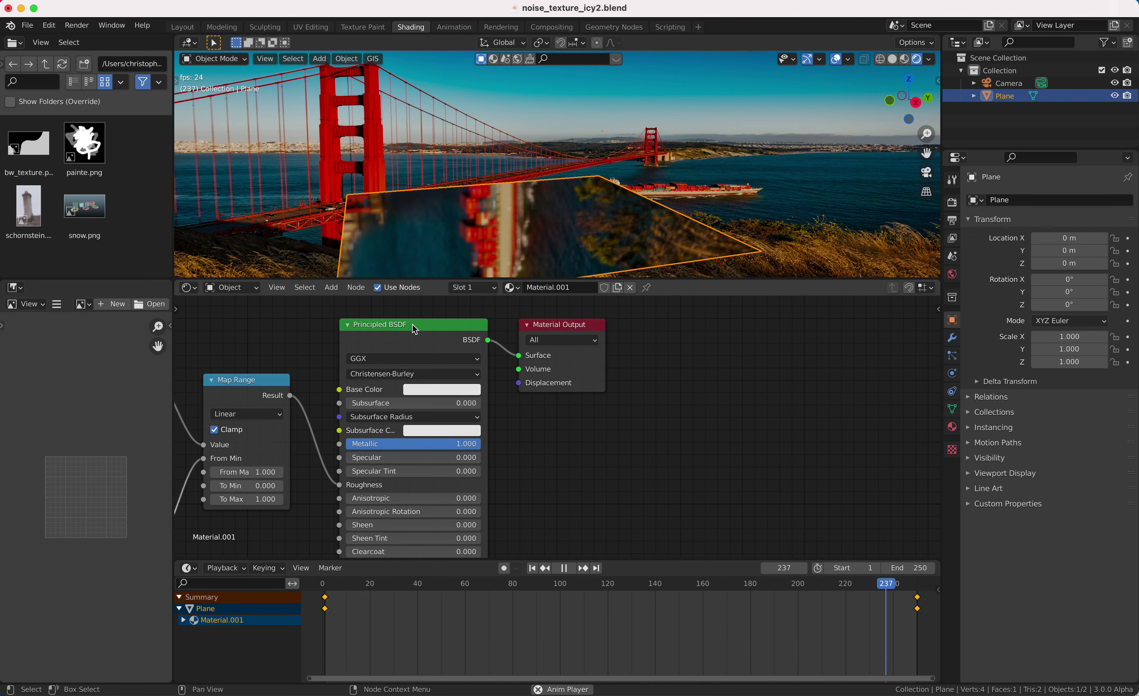
scroll(572, 330, left, 4)
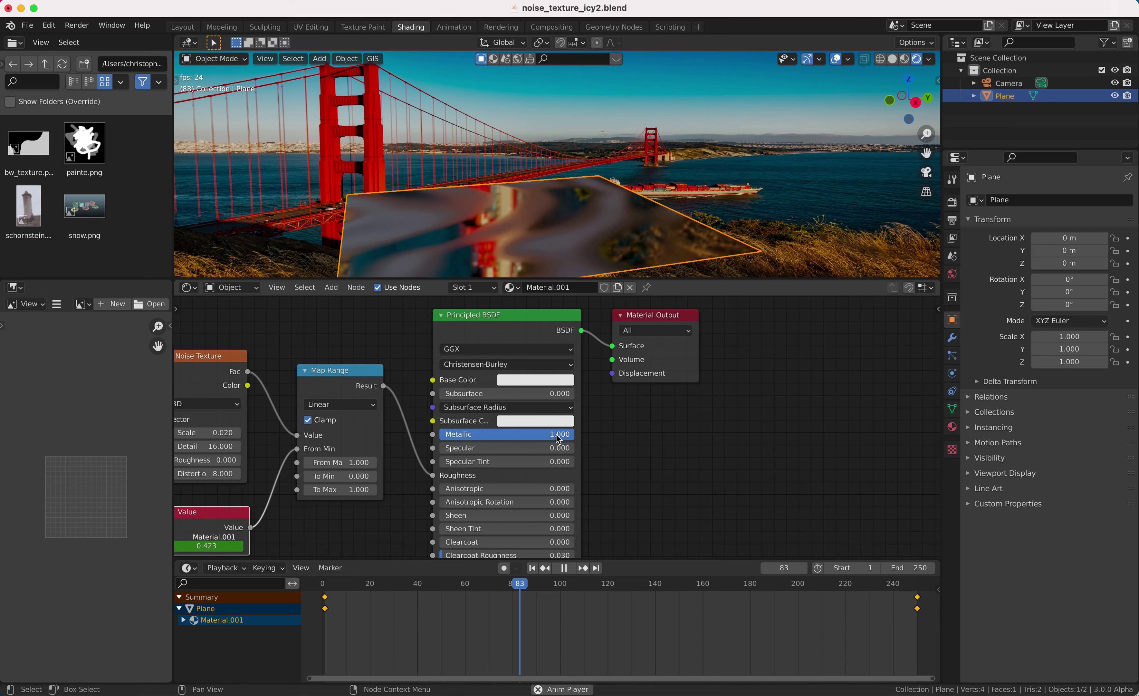
key(space)
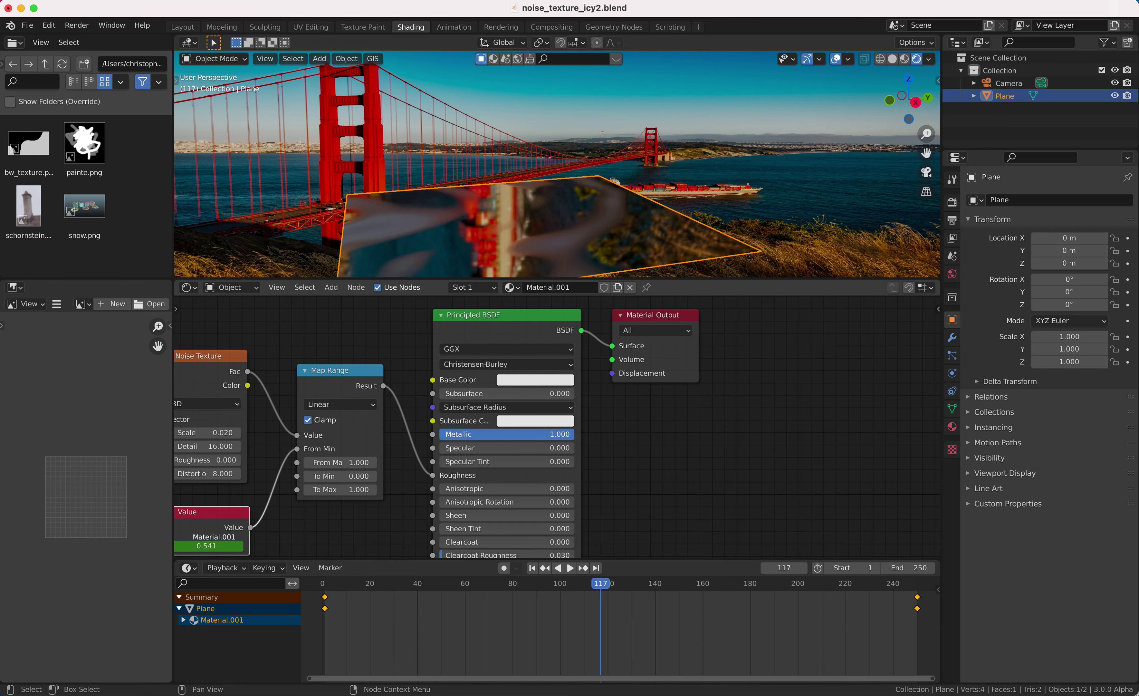
Disconnect Map Range from the Principled BSDF's Roughness input and set Roughness to 0 for a mirror-like plane.
mouse_move(557, 433)
mouse_down()
mouse_move(444, 434)
mouse_move(574, 434)
mouse_up()
scroll(528, 435, left, 3)
drag(483, 455, 627, 451)
drag(626, 452, 491, 452)
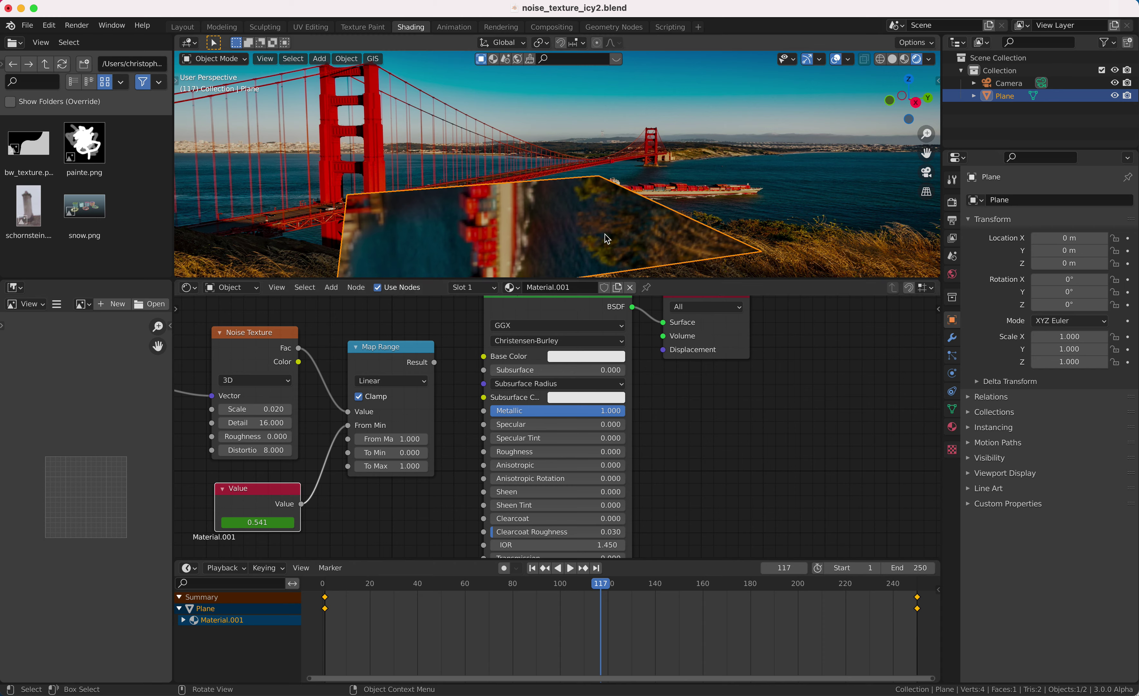
Compare the mirror-like plane in Cycles and Eevee, return to Eevee, and reconnect the Map Range result to Roughness.
click(951, 180)
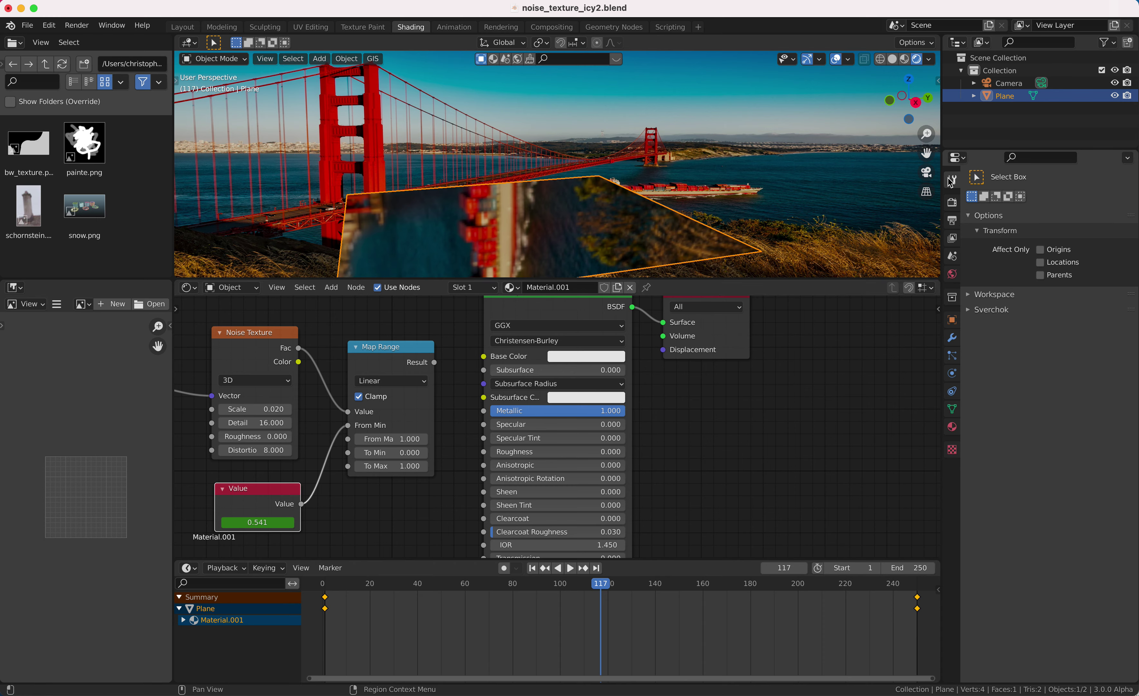
click(951, 202)
click(1054, 200)
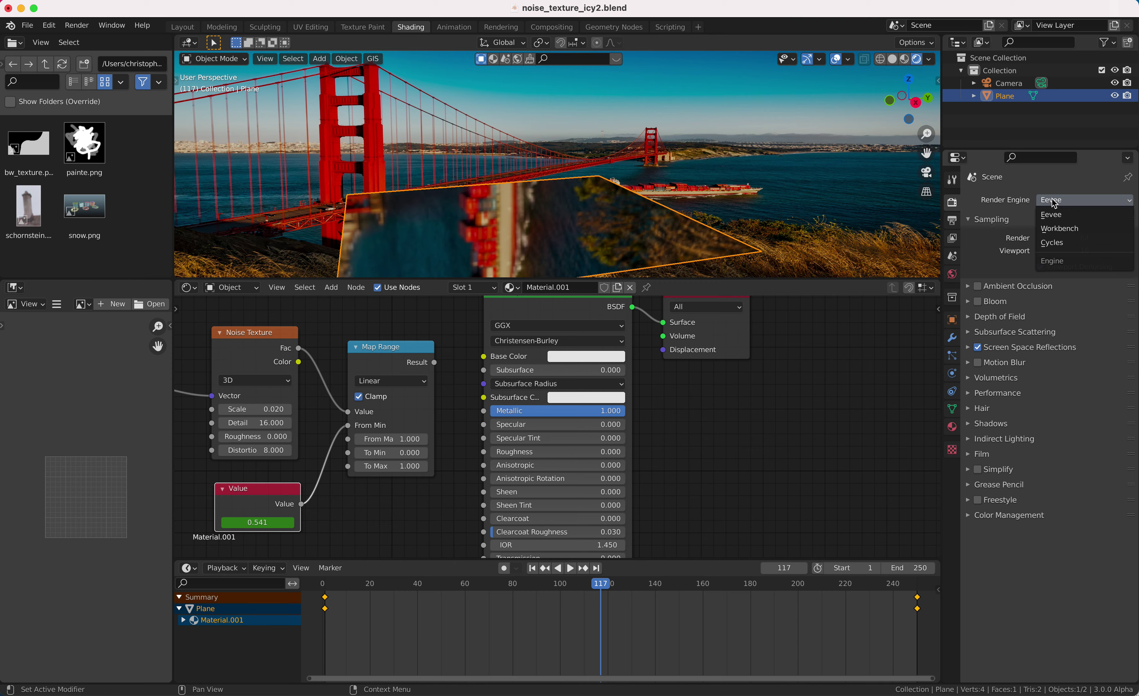
click(1054, 243)
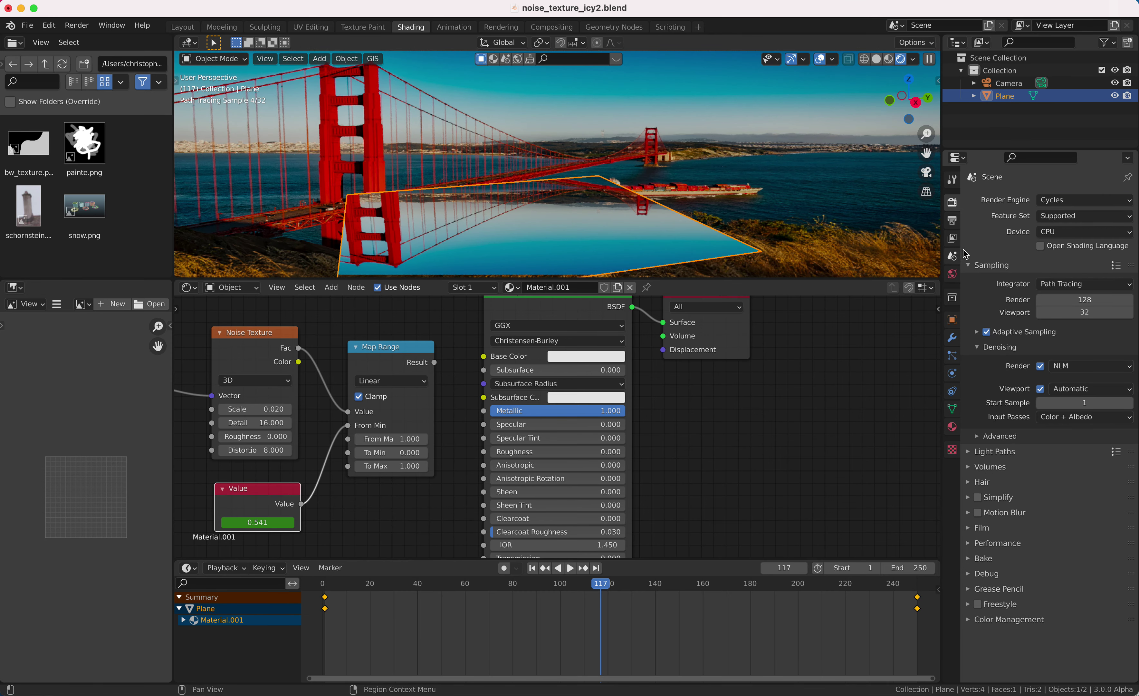
click(1062, 201)
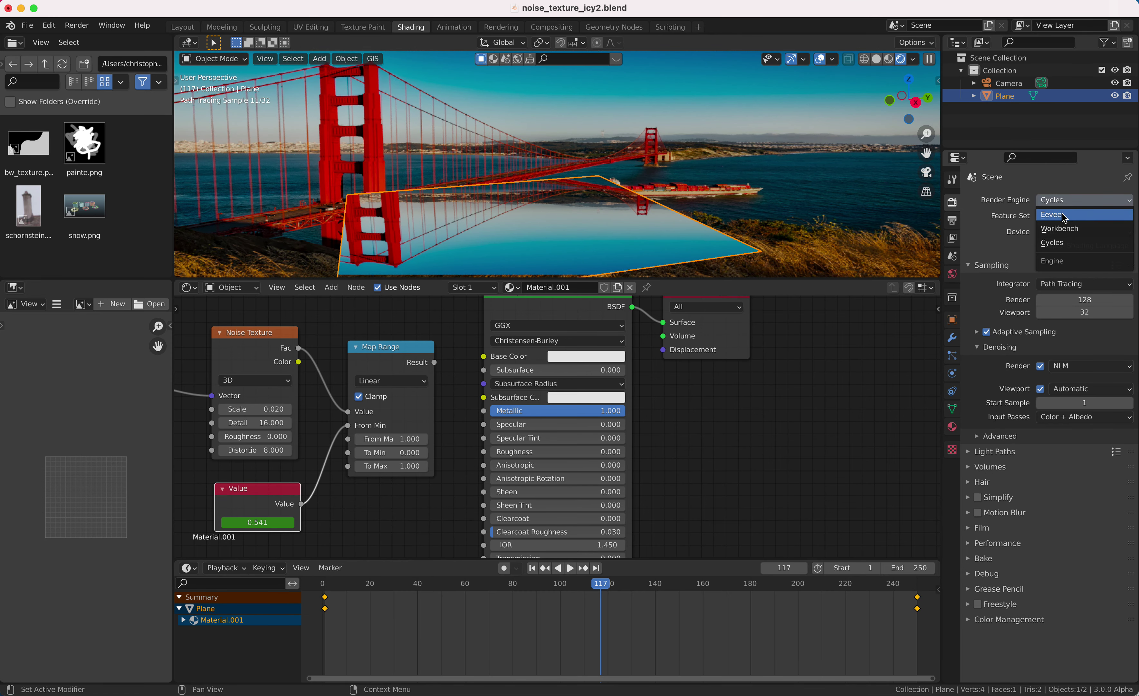
click(1064, 217)
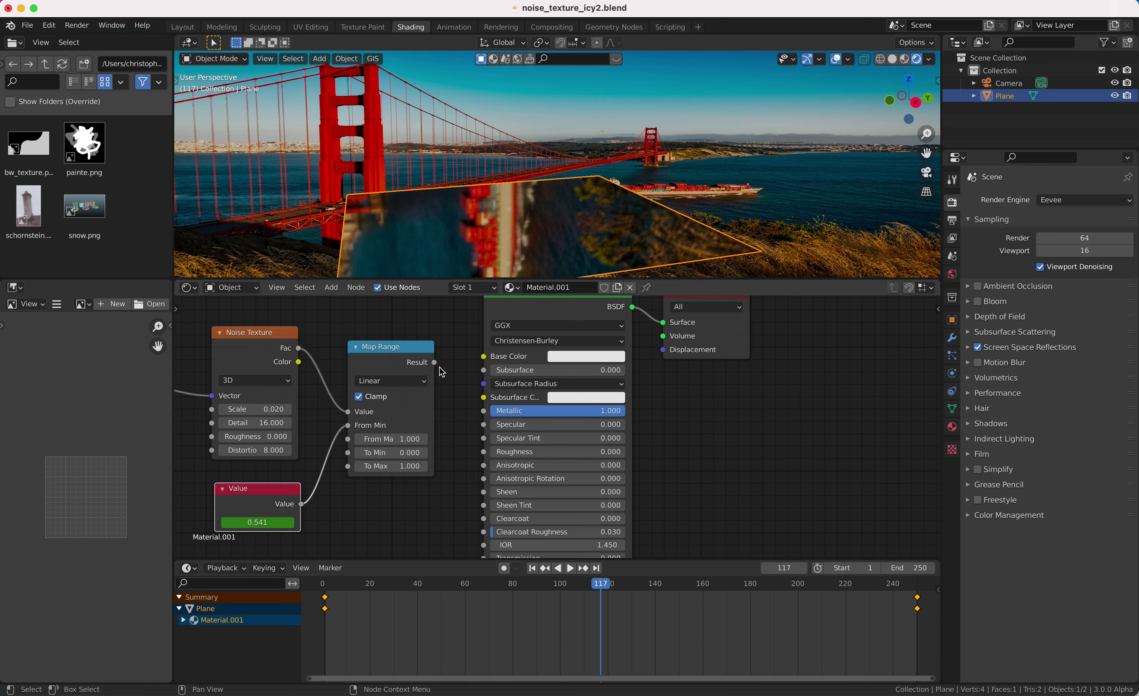
drag(434, 363, 483, 456)
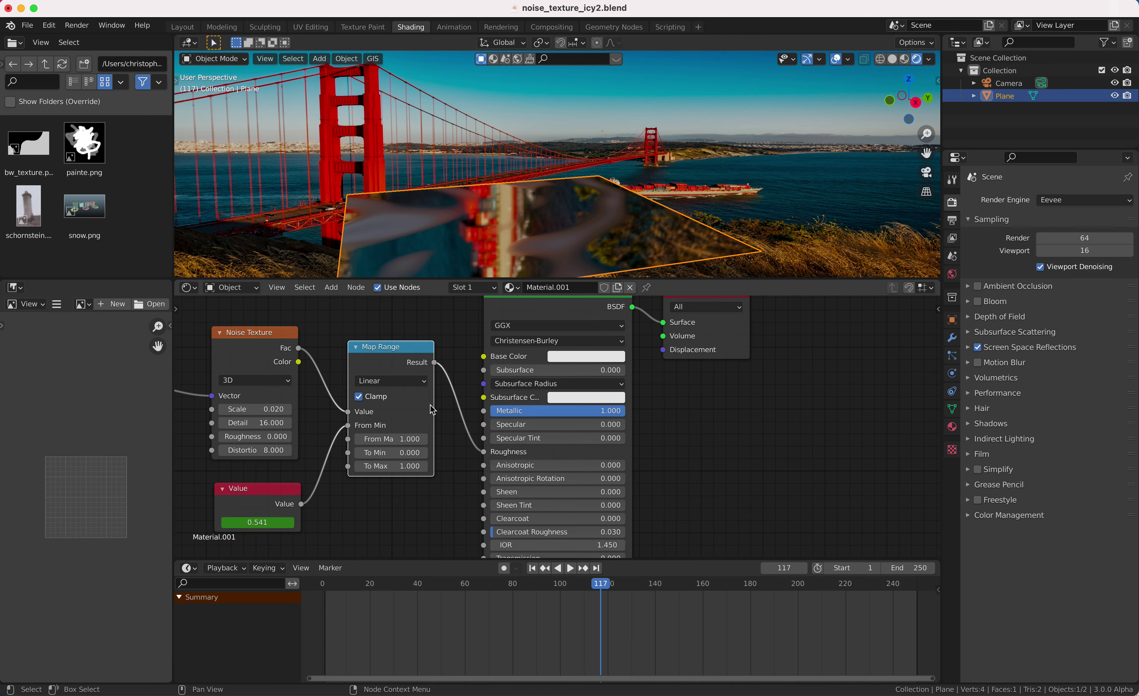
Move the Texture Coordinate and Noise Texture nodes away from Map Range to open up space before it.
scroll(431, 405, left, 10)
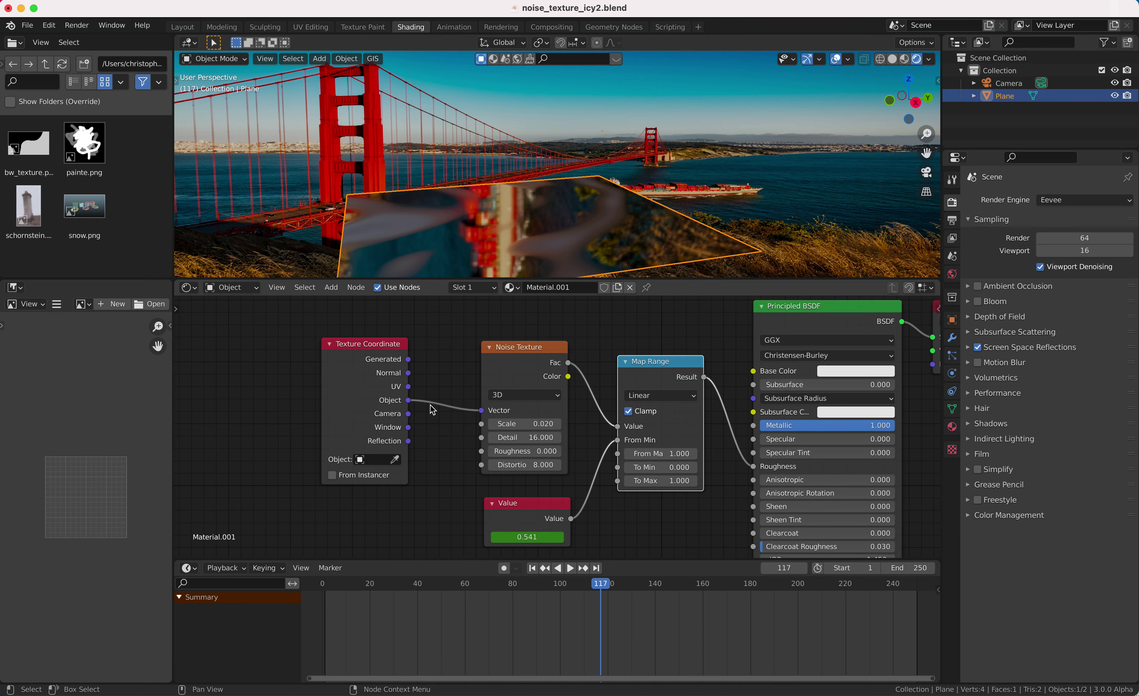
drag(350, 345, 291, 334)
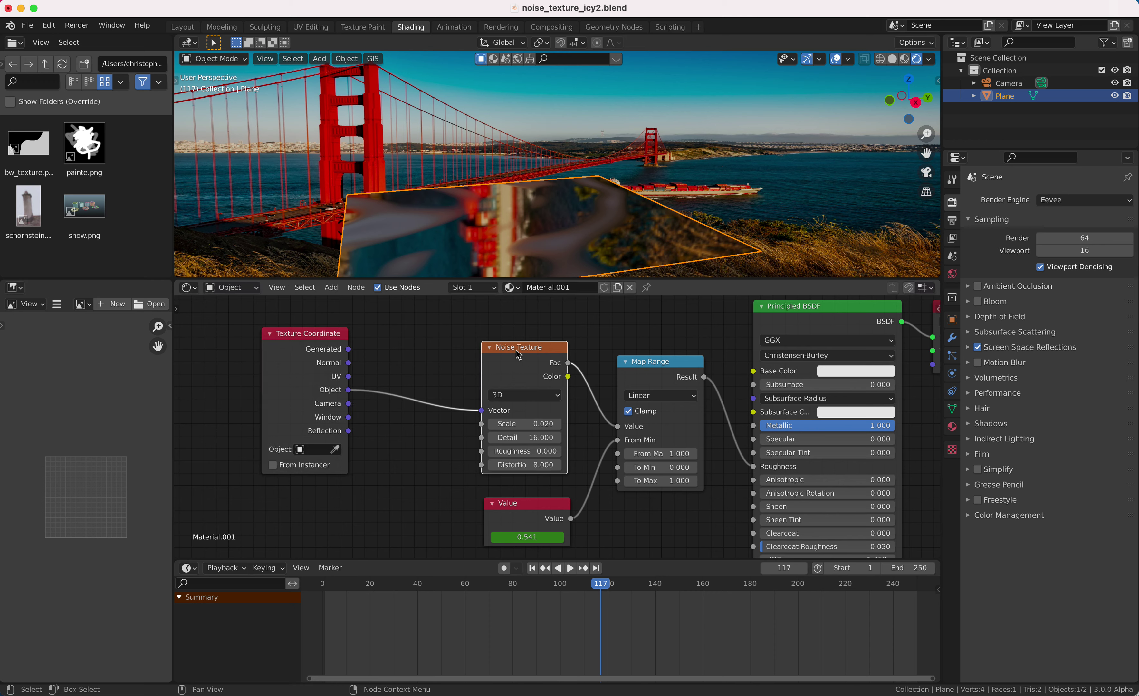
drag(508, 361, 436, 343)
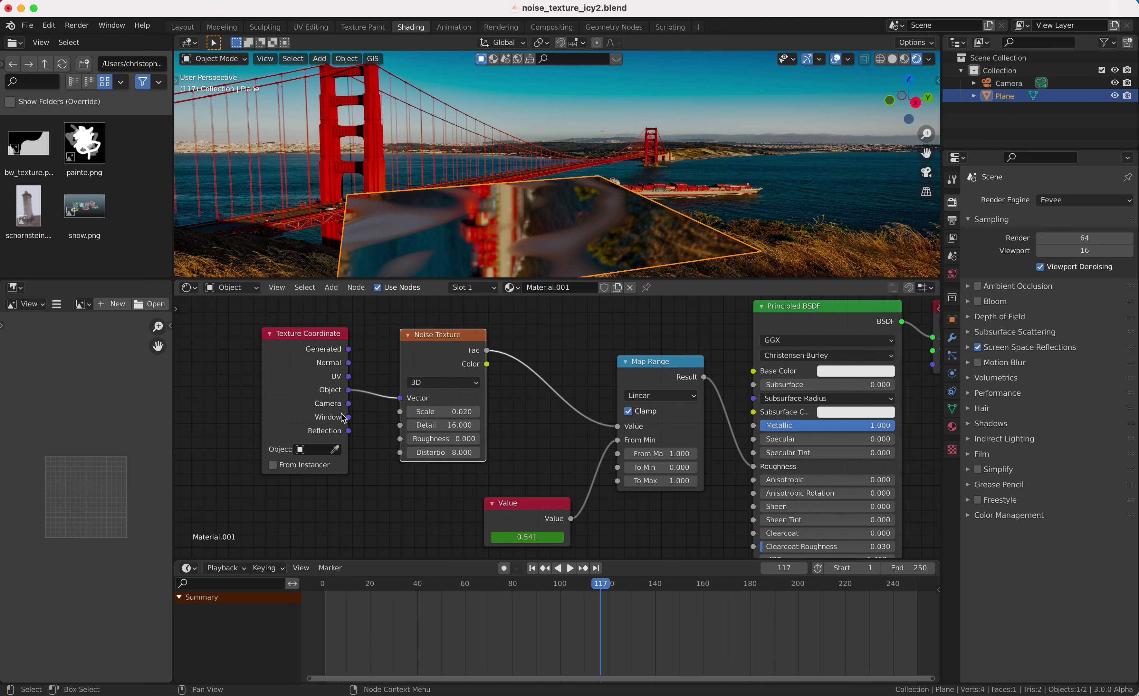
Preview the Noise Texture's Fac on the Material Output surface, and try it directly as the Principled BSDF's Roughness input.
scroll(494, 402, right, 3)
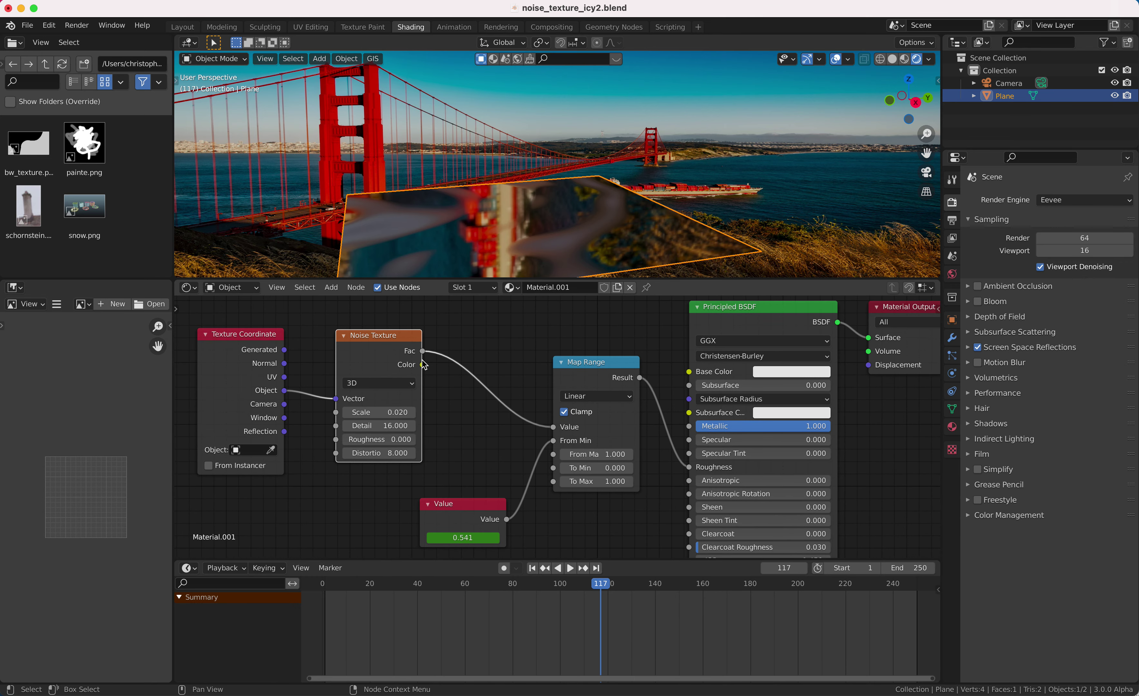
drag(422, 351, 876, 345)
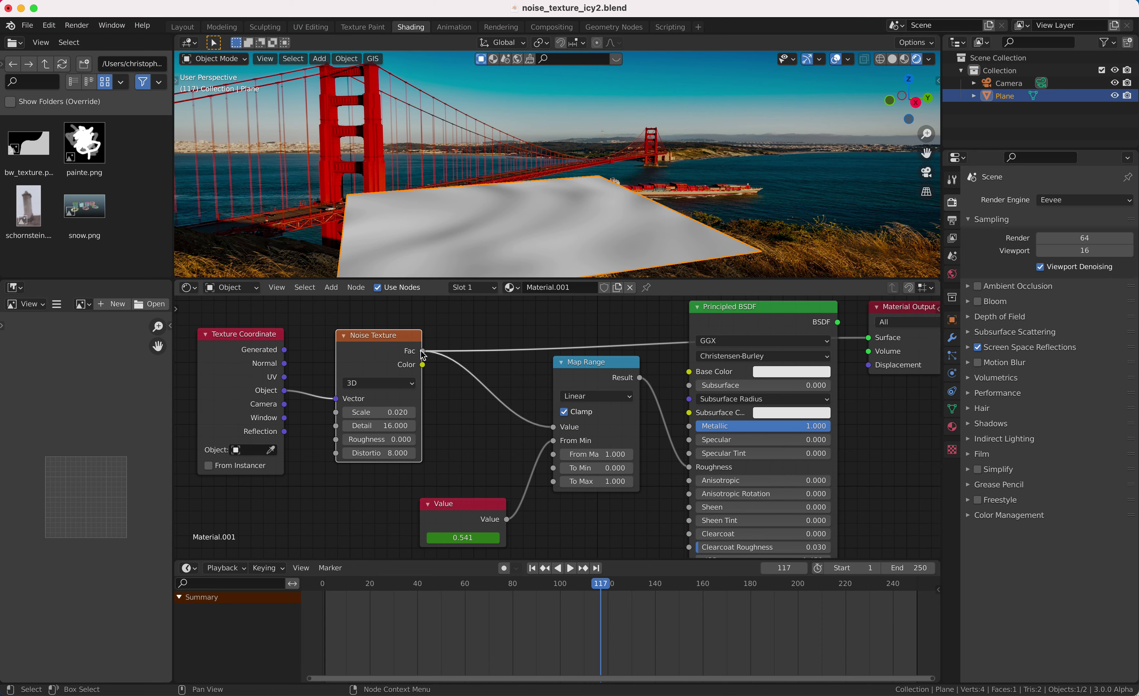
drag(437, 356, 691, 472)
drag(838, 323, 869, 339)
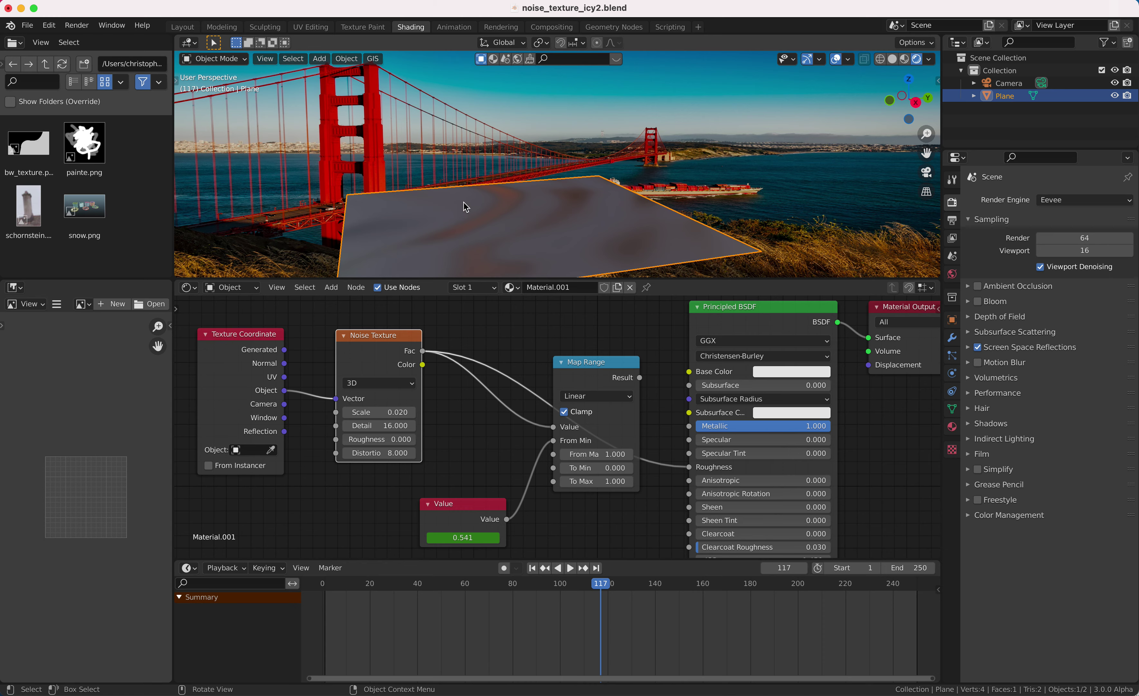
Play the animation from frame 1 with Map Range driving Roughness, and stop it at frame 119.
key(space)
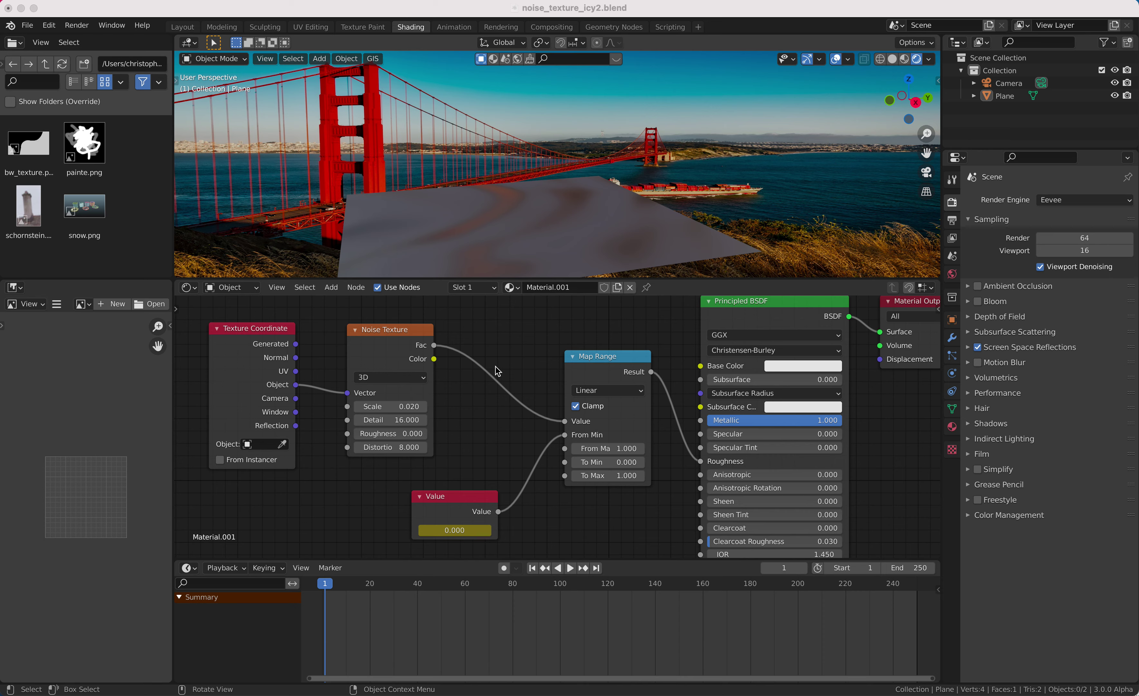
key(space)
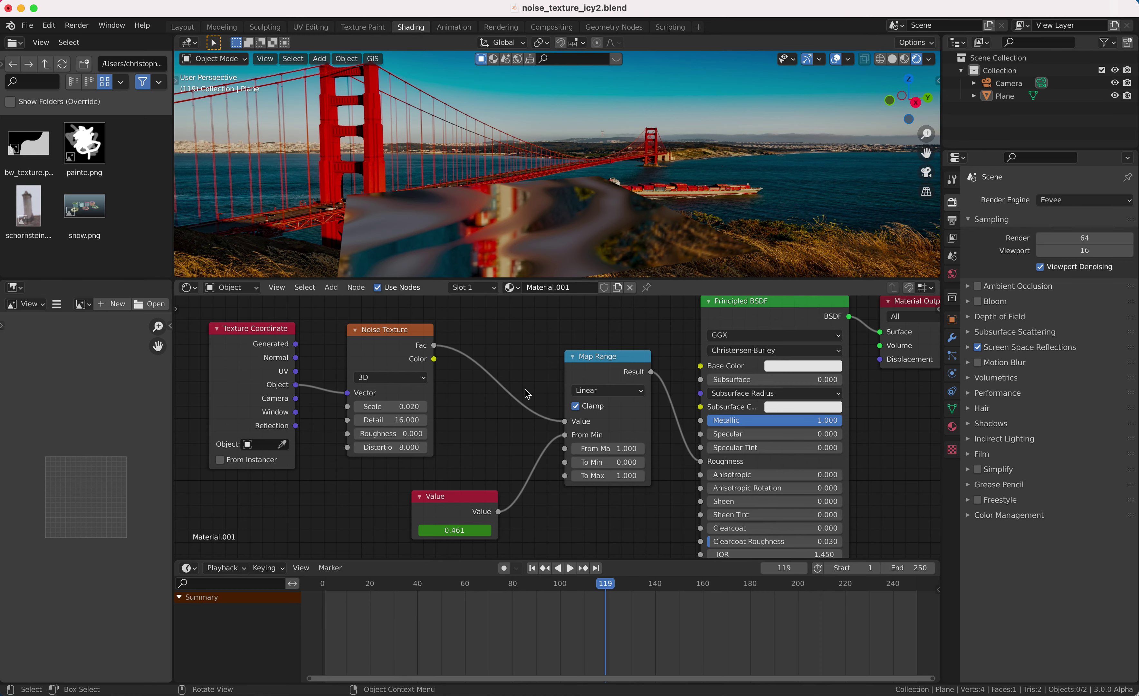
Show the plane's Value node keyframes, check the value at frames 1 and 250, and scrub to frame 95.
scroll(526, 395, down, 3)
scroll(526, 395, left, 2)
click(434, 490)
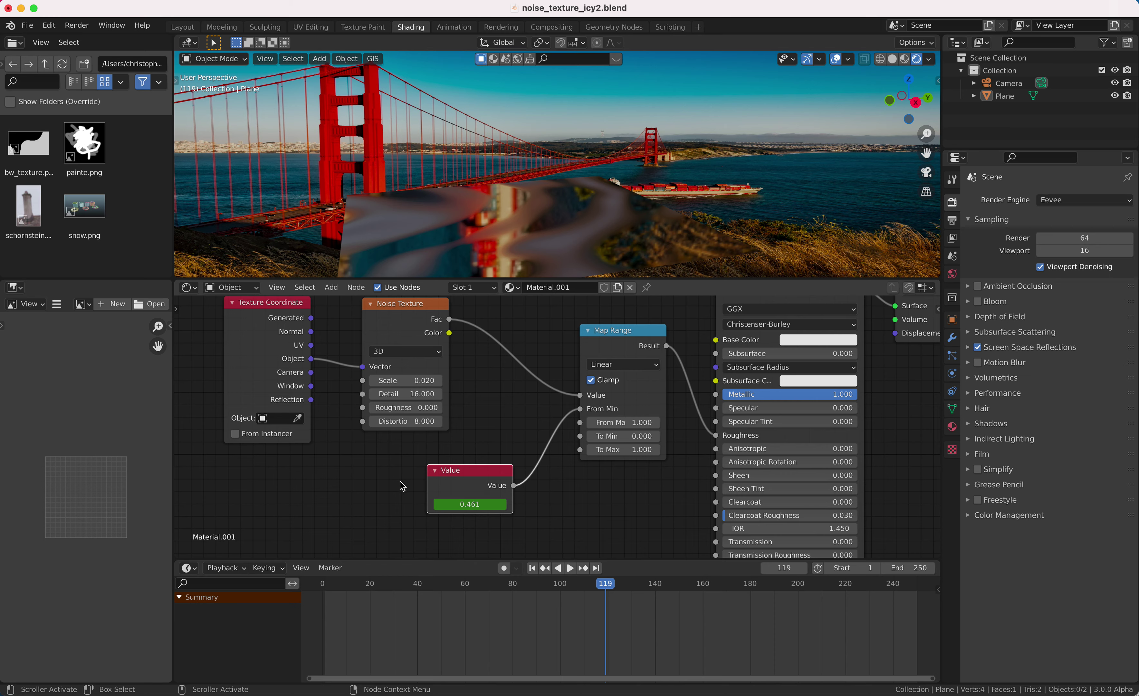
click(516, 234)
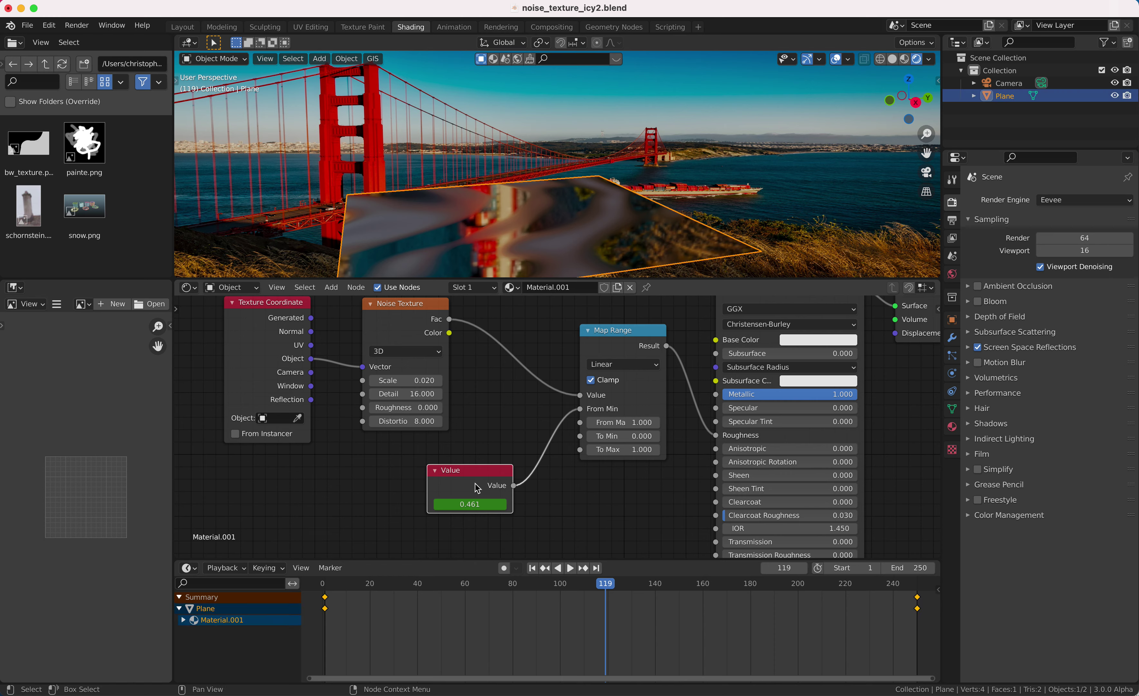
key(shift+Left)
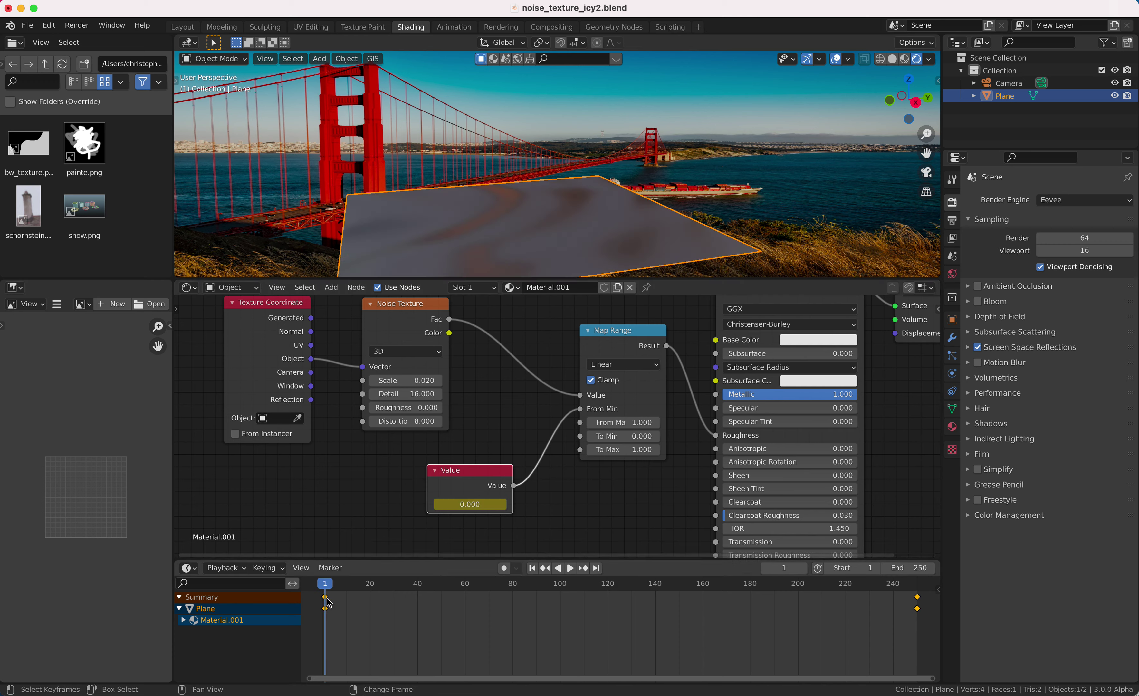
key(shift+Right)
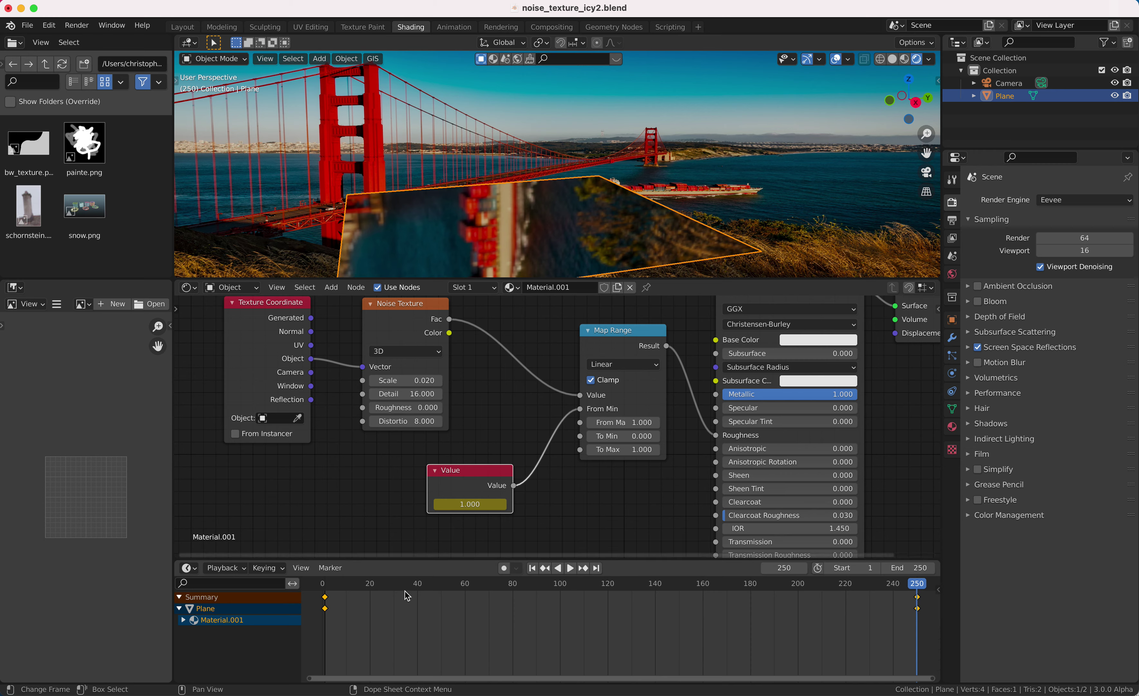
drag(405, 589, 548, 680)
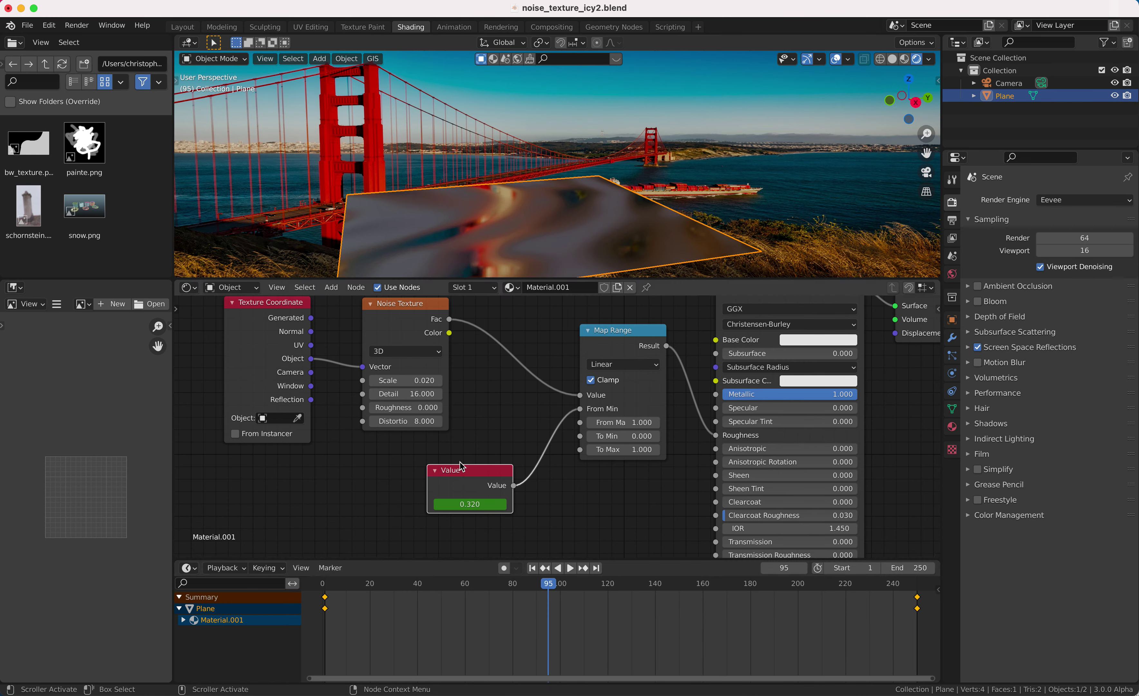
Preview the Value node on the surface while scrubbing back to frame 3, and move the node away from Map Range.
ctrl+shift+click(463, 475)
drag(537, 585, 814, 588)
drag(722, 600, 331, 613)
key(Escape)
drag(465, 471, 432, 476)
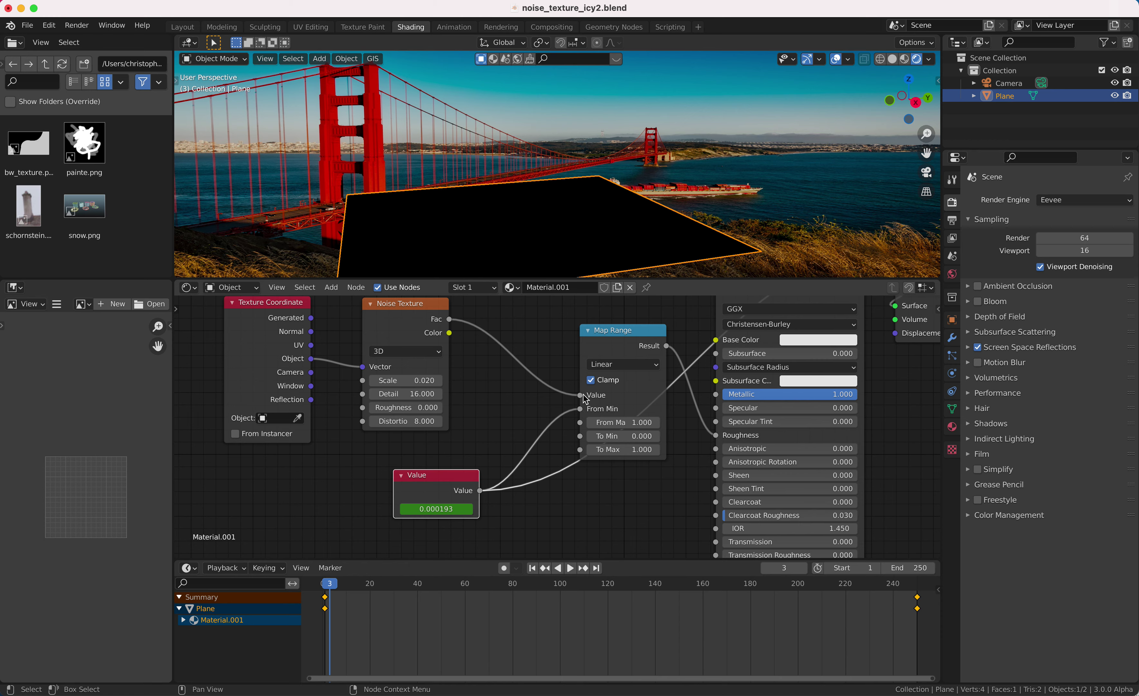
Disconnect the Noise Texture and Value nodes from Map Range, and set its Value input to 0.4.
drag(581, 395, 519, 401)
mouse_move(634, 393)
mouse_down()
mouse_move(601, 393)
mouse_move(654, 395)
mouse_up()
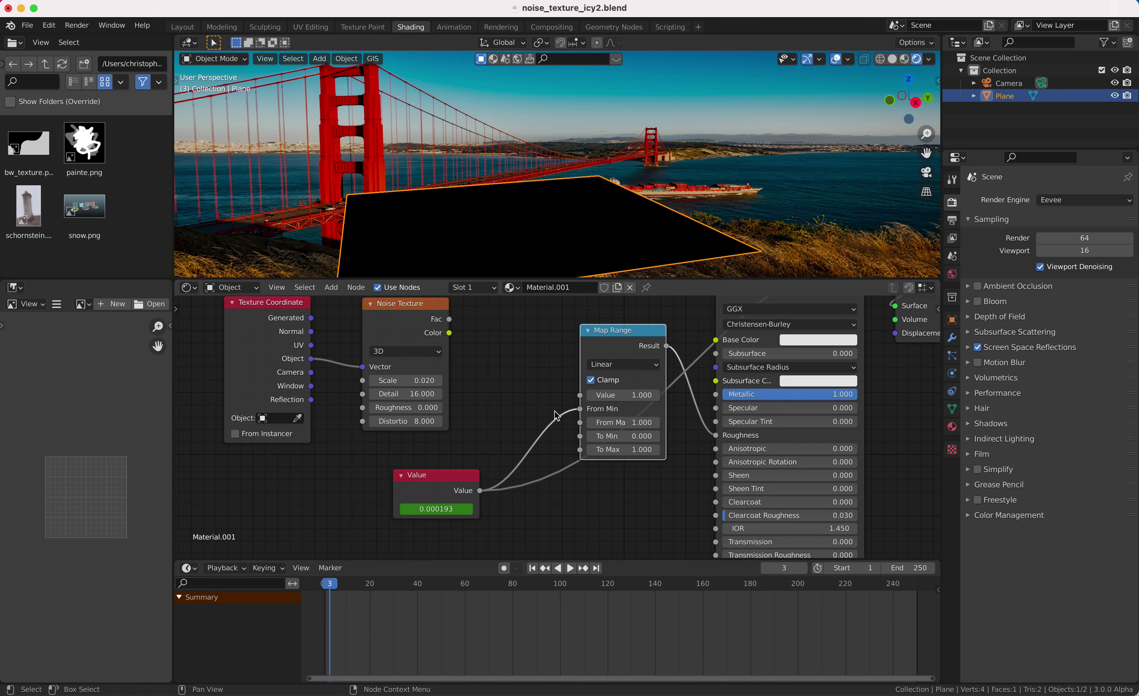
key(super+z)
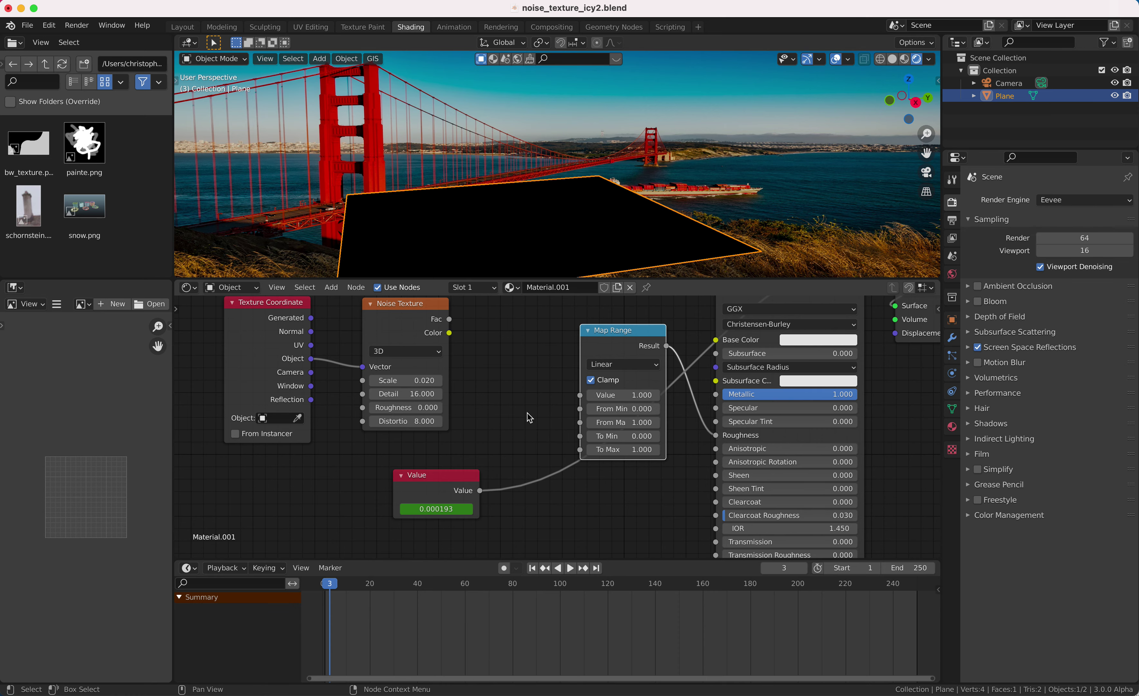
click(607, 395)
text(0.4)
key(Return)
Reconnect the Principled BSDF output to the Material Output's Surface input.
scroll(555, 391, right, 3)
scroll(555, 391, right, 2)
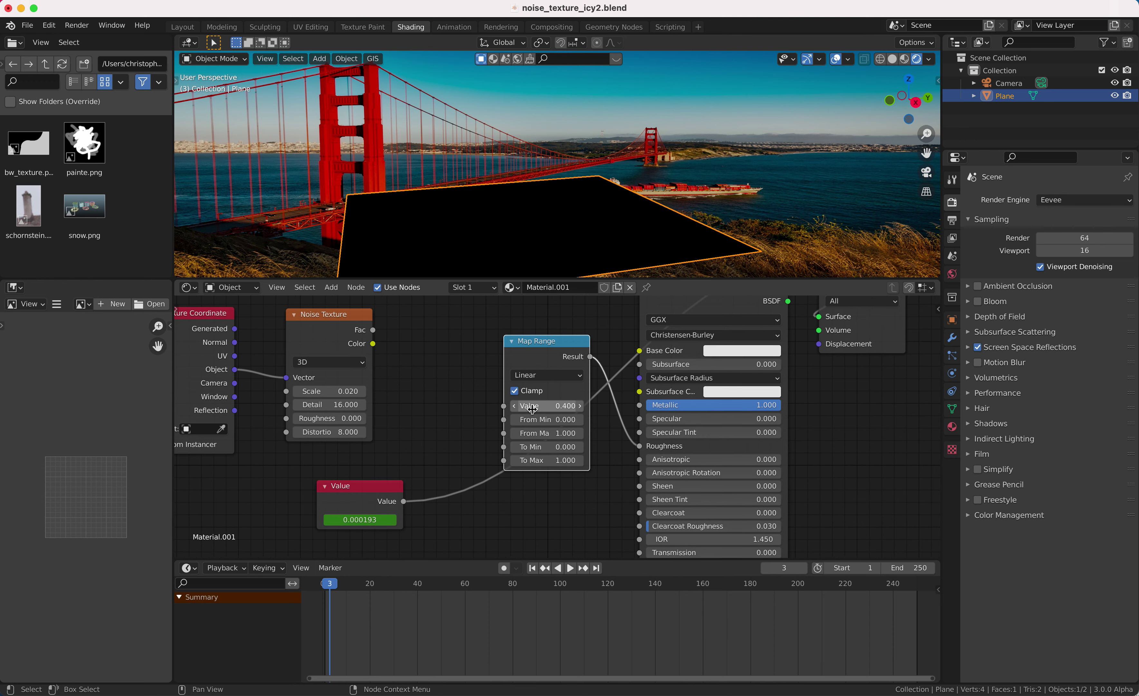
scroll(555, 403, up, 3)
drag(763, 372, 790, 388)
scroll(511, 430, down, 2)
scroll(511, 430, left, 2)
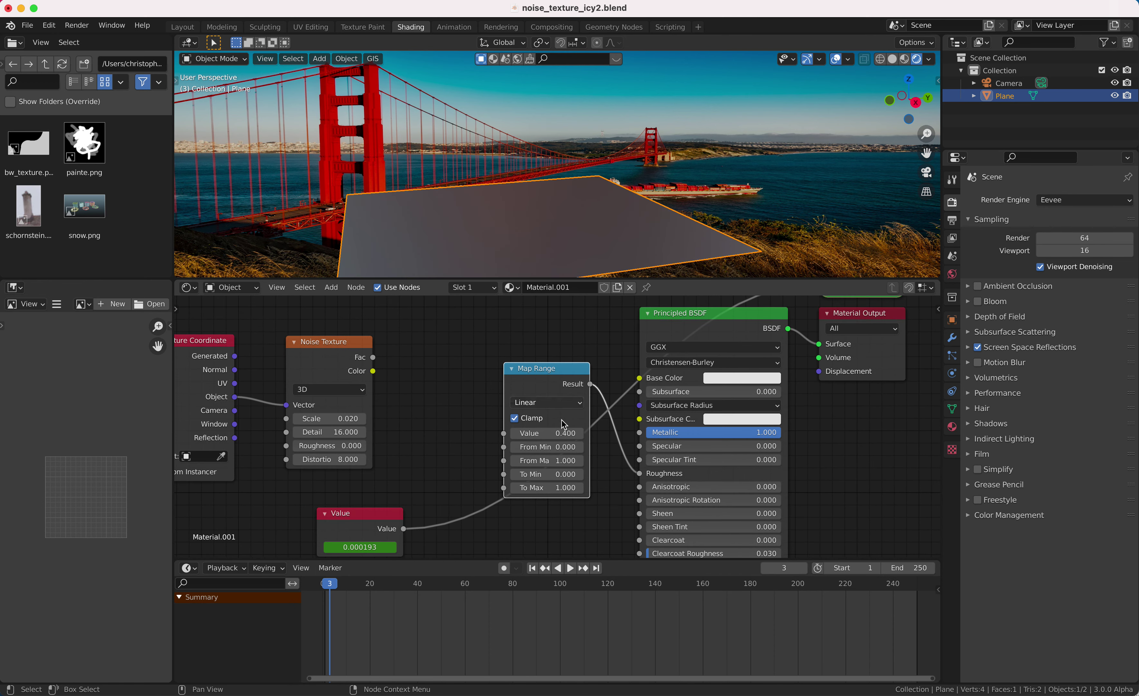
Reset Map Range's Value input to its default of 1.0.
scroll(537, 432, down, 1)
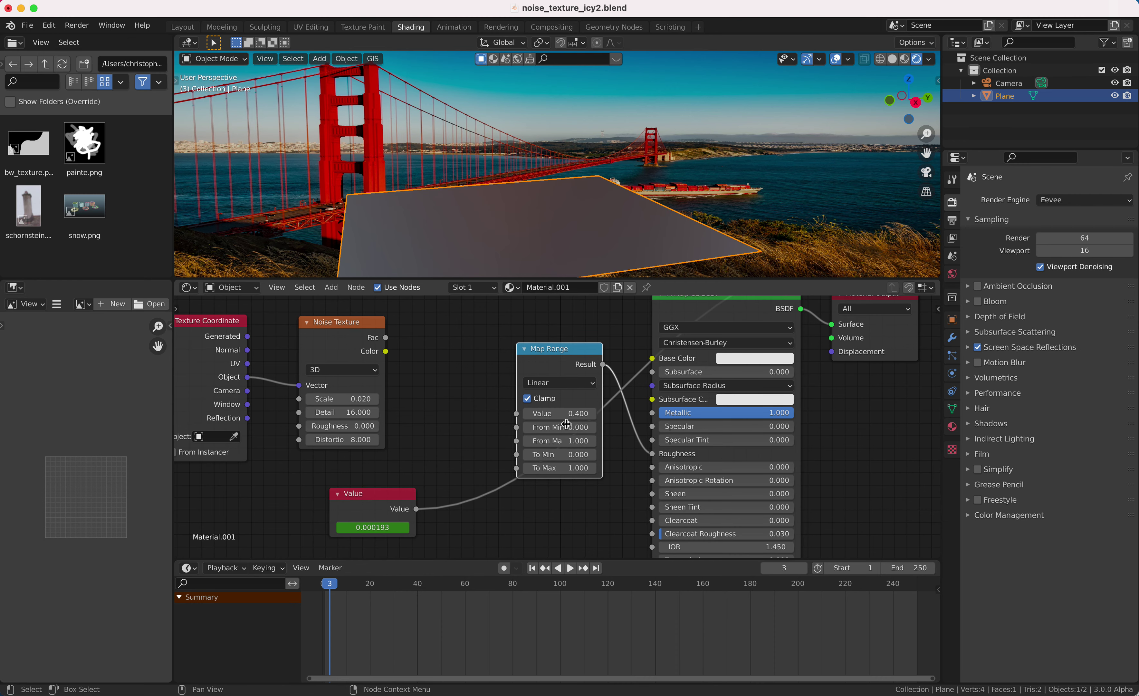
key(BackSpace)
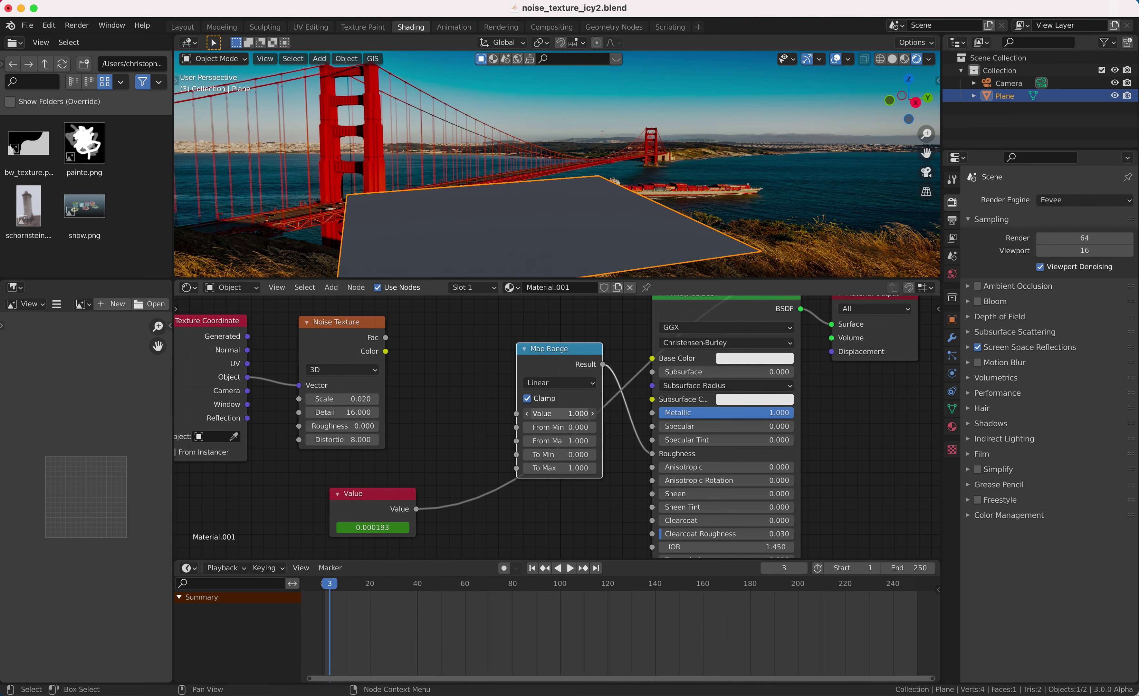
drag(559, 414, 589, 414)
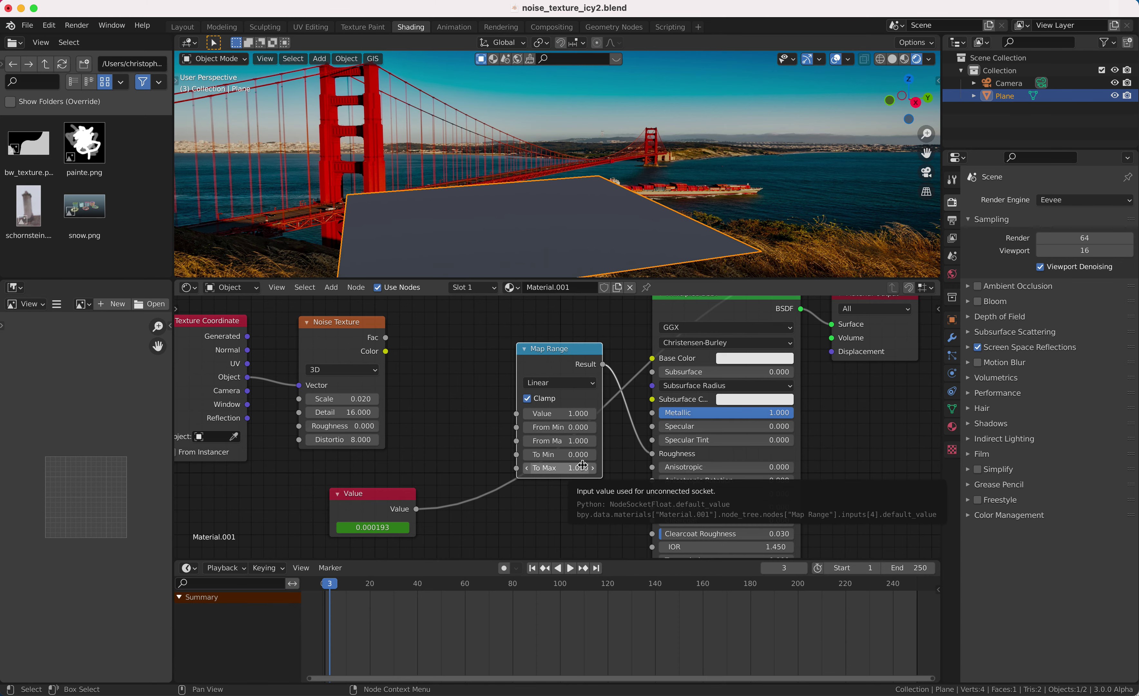
Set Map Range's Value input to 0.5.
scroll(582, 464, down, 1)
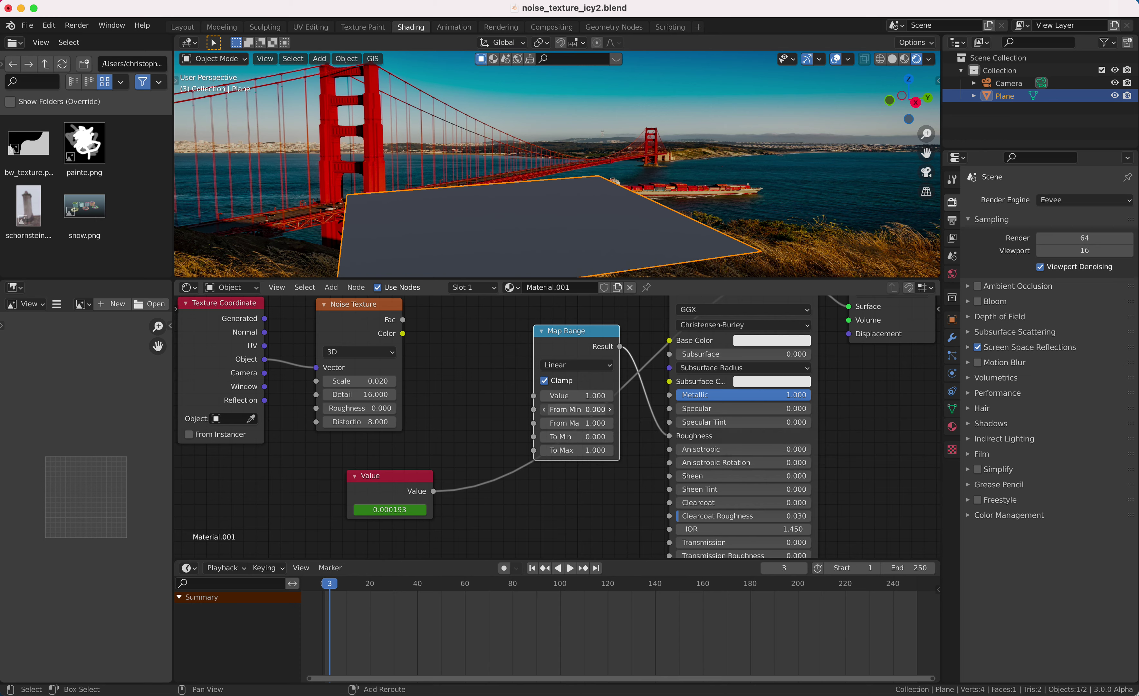
click(574, 397)
text(0.5)
key(Return)
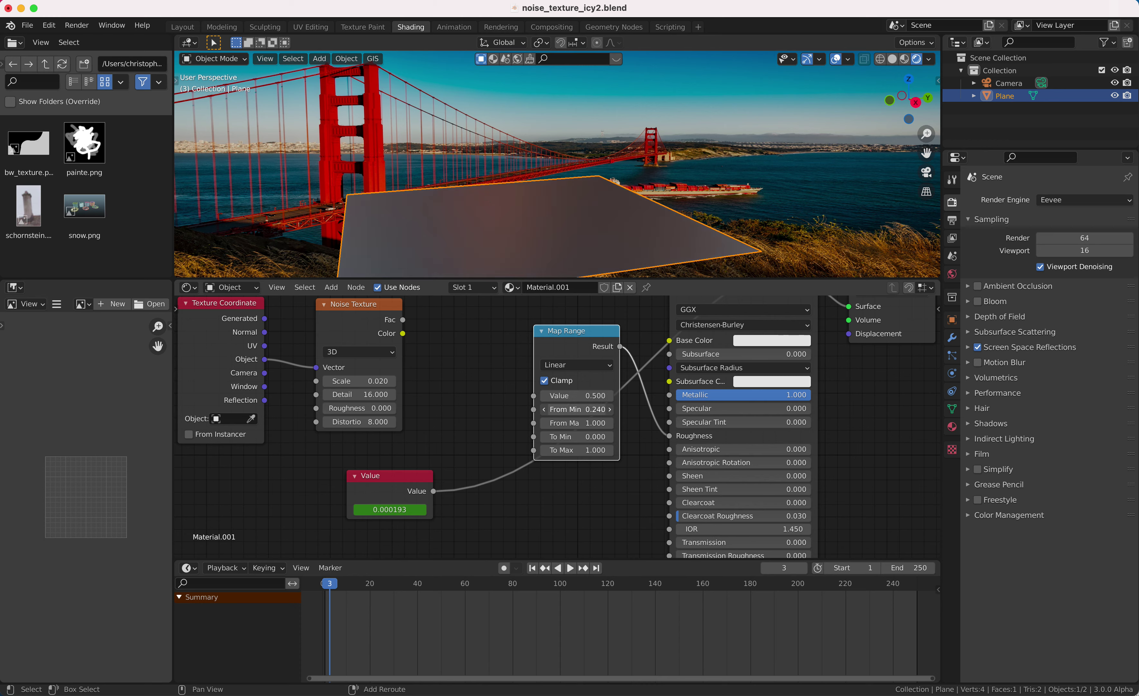
Raise Map Range's From Min to 0.64 to test the clamped reflection, and set both Value and From Min to 0.34.
drag(576, 409, 594, 409)
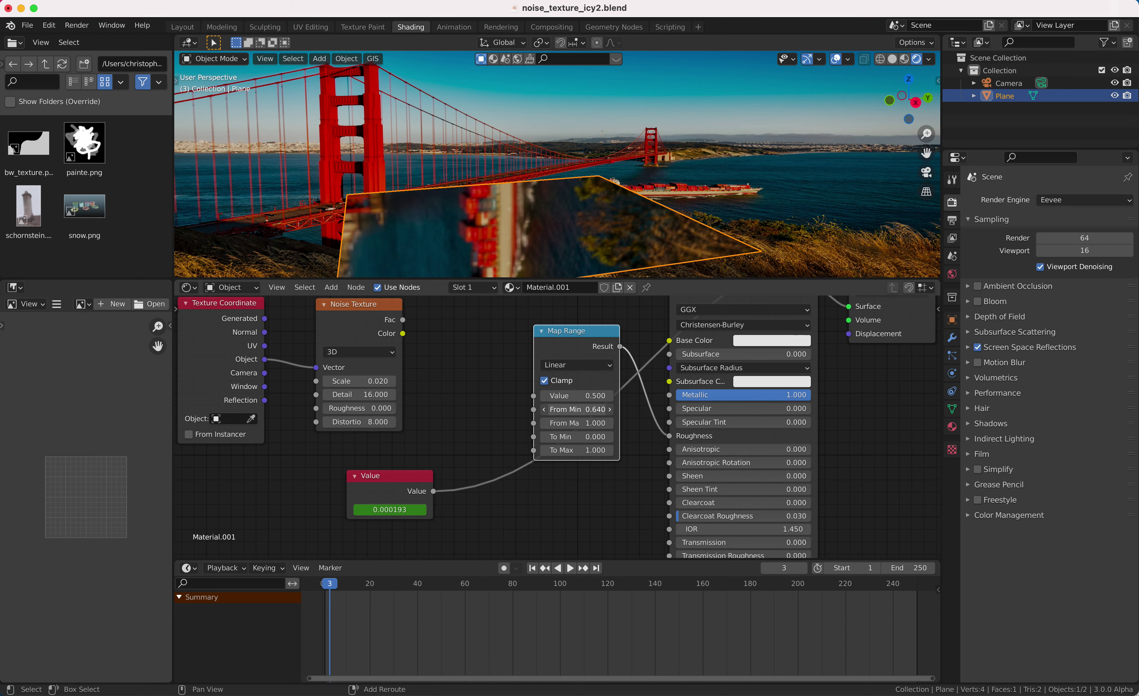
drag(594, 409, 594, 409)
drag(576, 409, 570, 409)
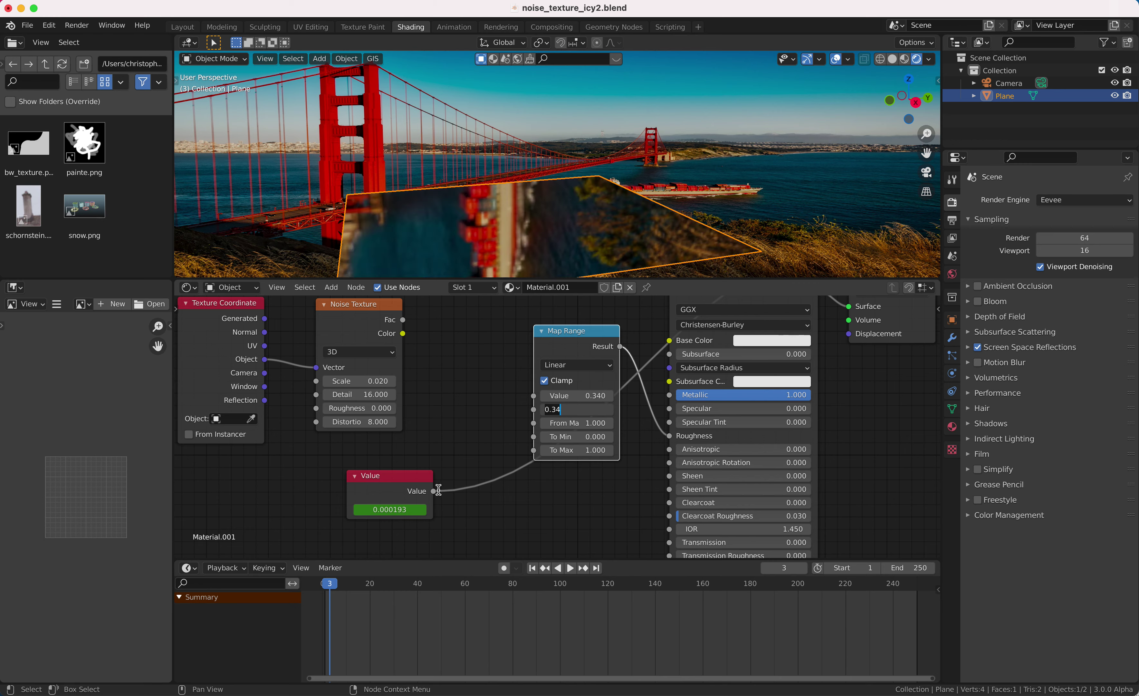
Reconnect the Value node to From Min and the noise Fac to Map Range's Value, and start the animation playback.
drag(434, 491, 534, 410)
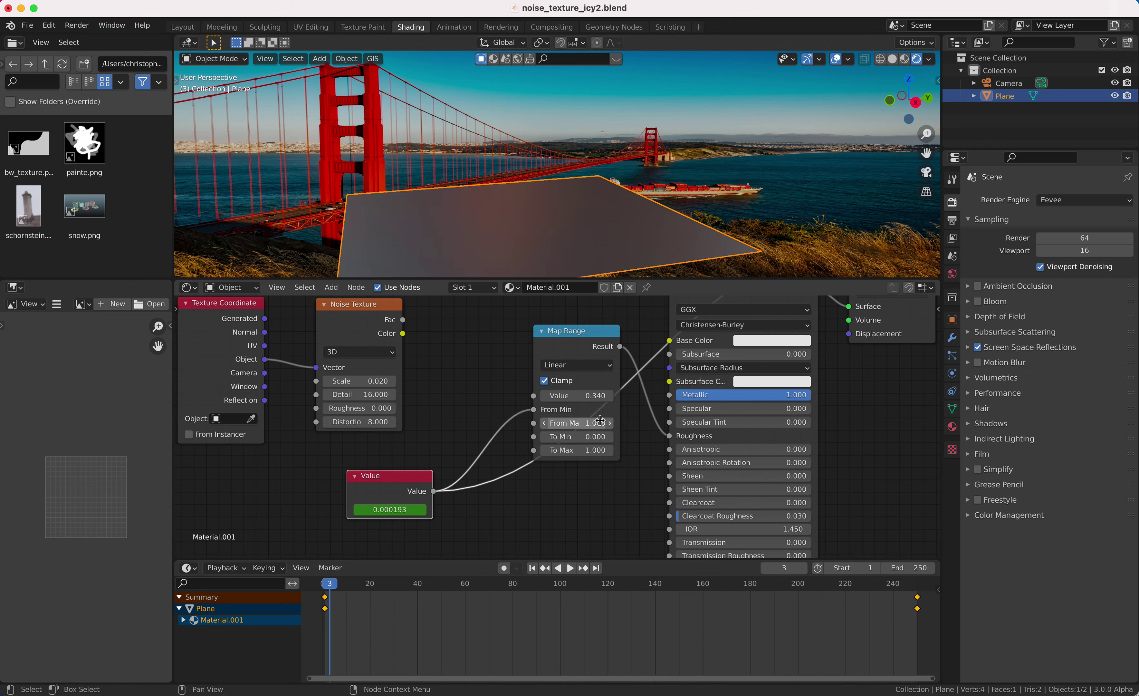
drag(403, 321, 534, 399)
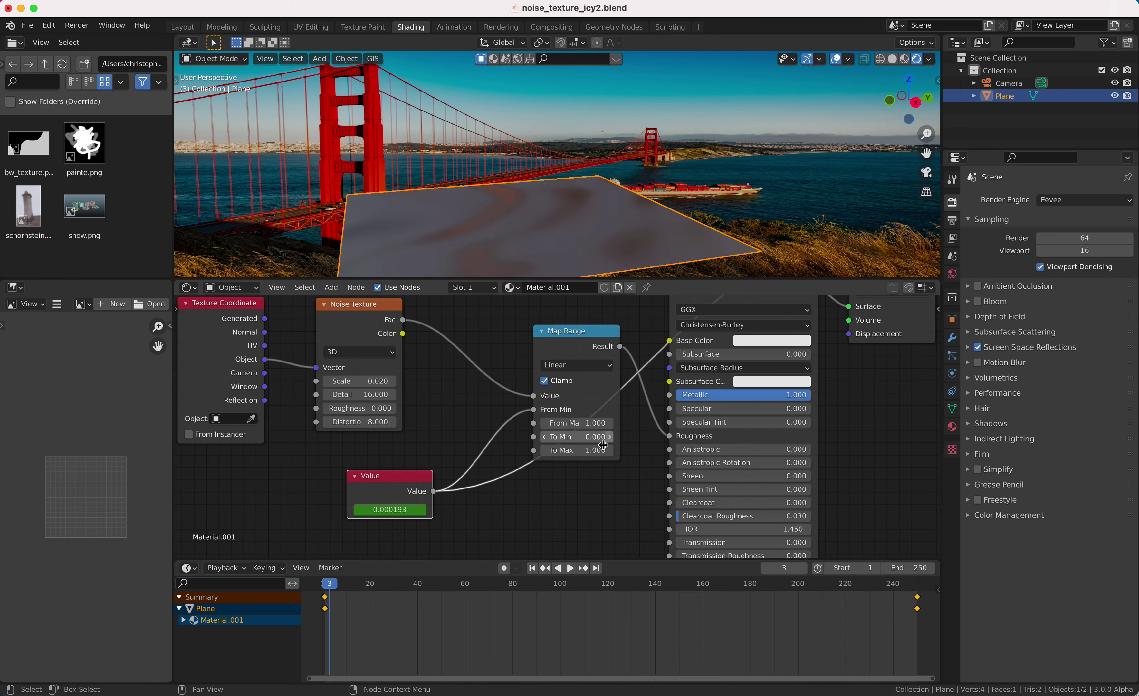
key(space)
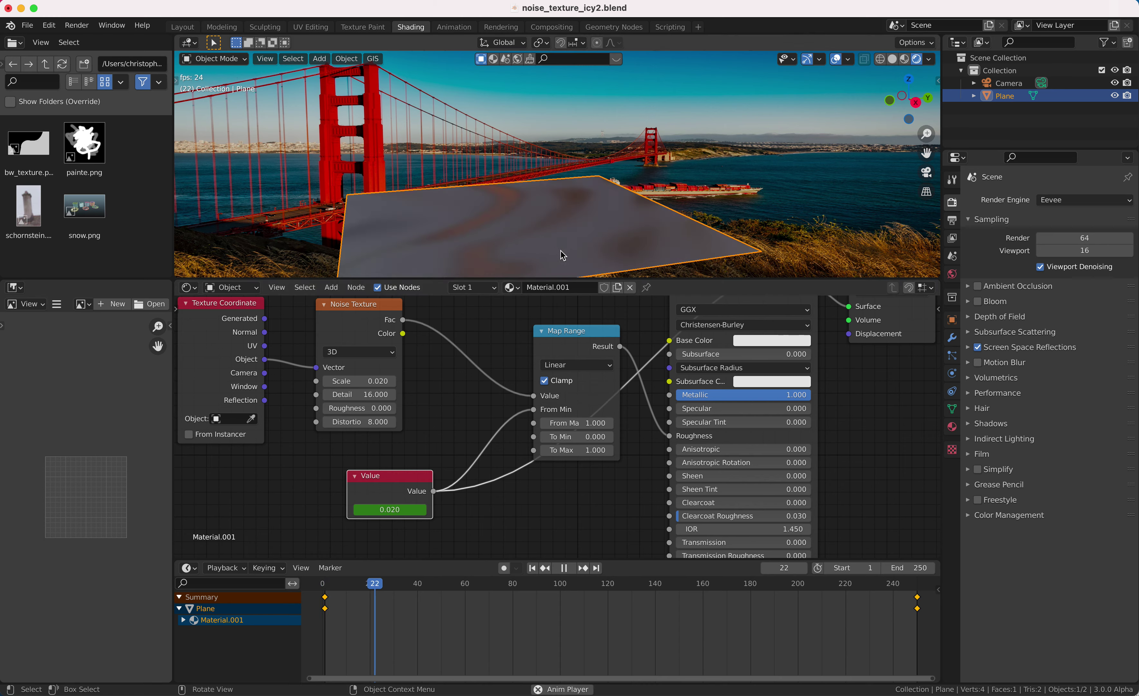